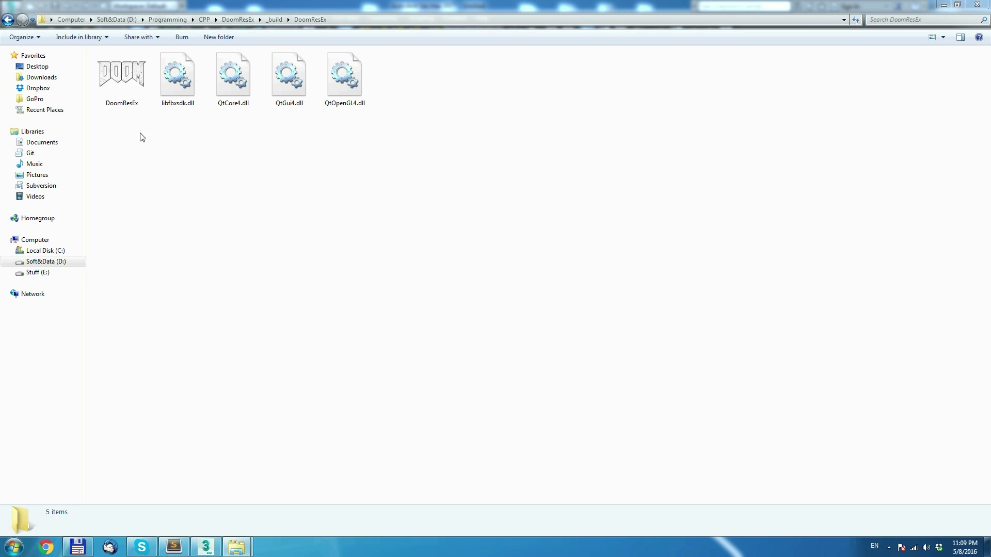
Step: Launch DoomResEx and check its About box, which shows version v0.3
double_click(133, 85)
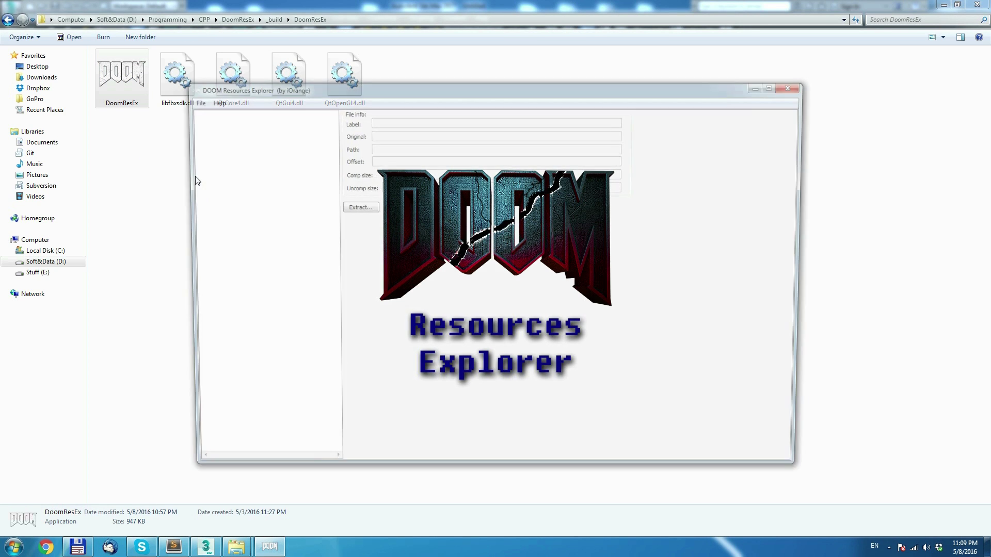
left_click(211, 101)
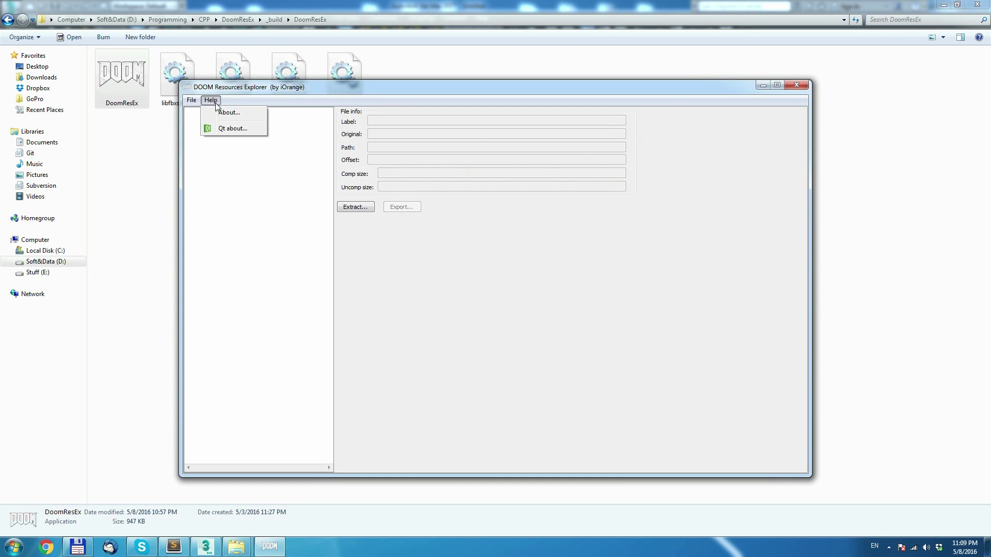
left_click(227, 112)
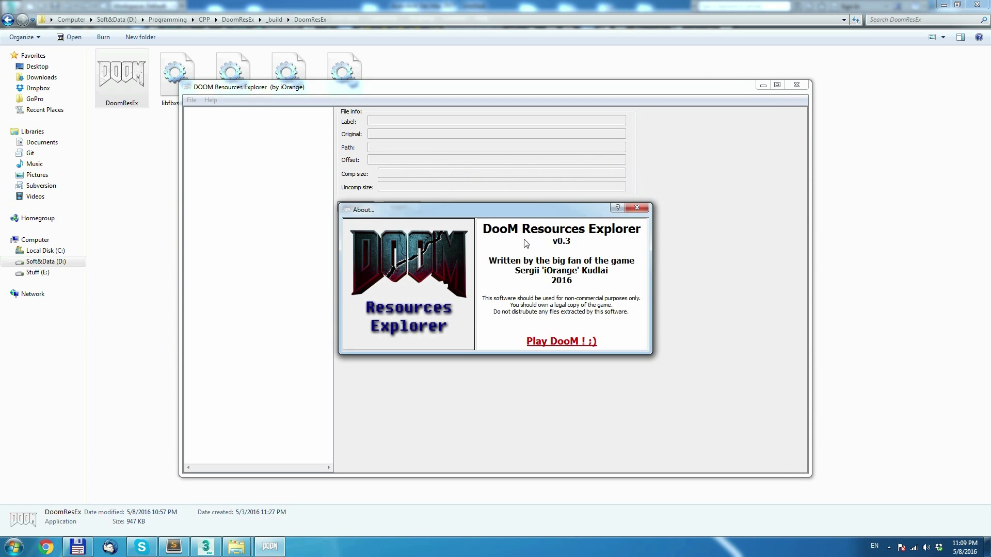
left_click(637, 208)
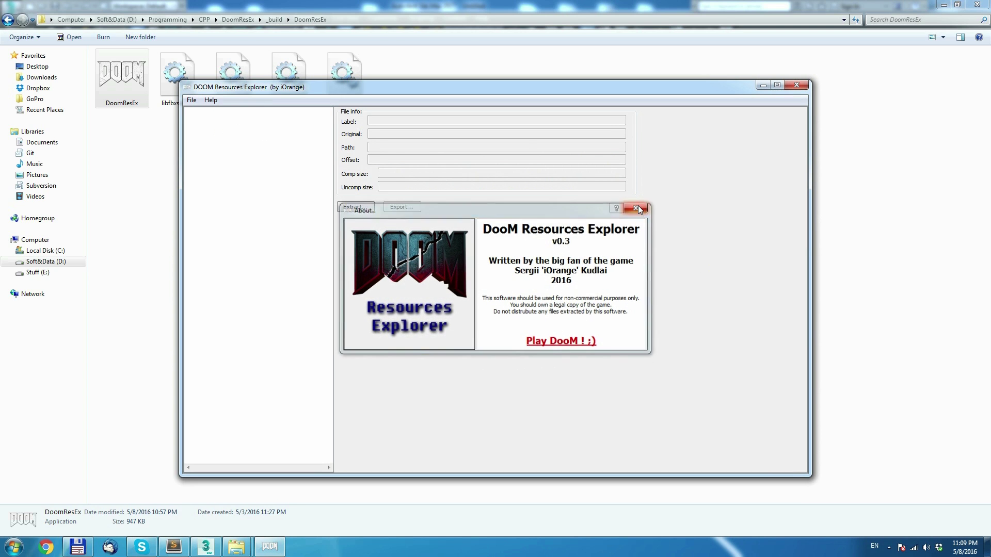
Step: Open D:\Games\DOOM Open Beta\base\gameresources.resources in DoomResEx
left_click(192, 101)
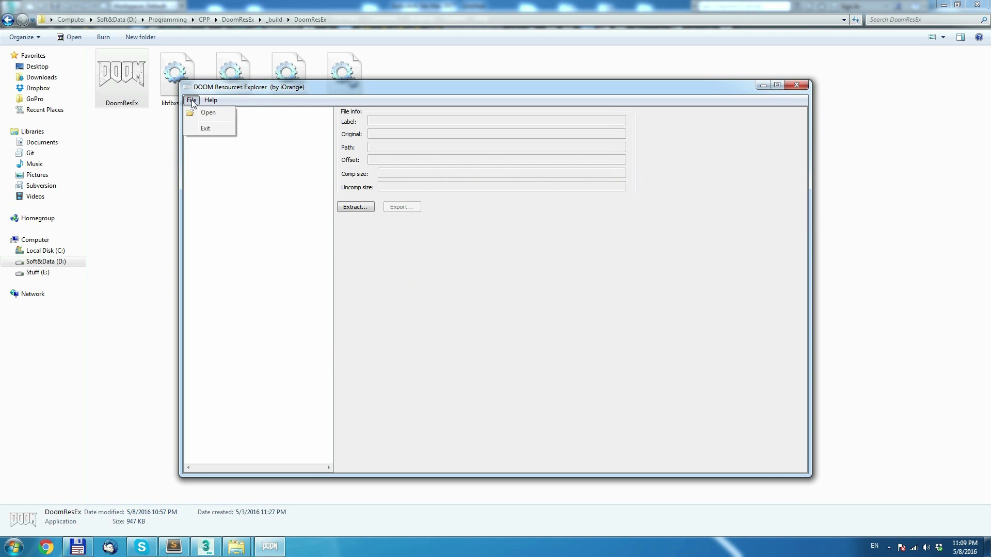
left_click(206, 113)
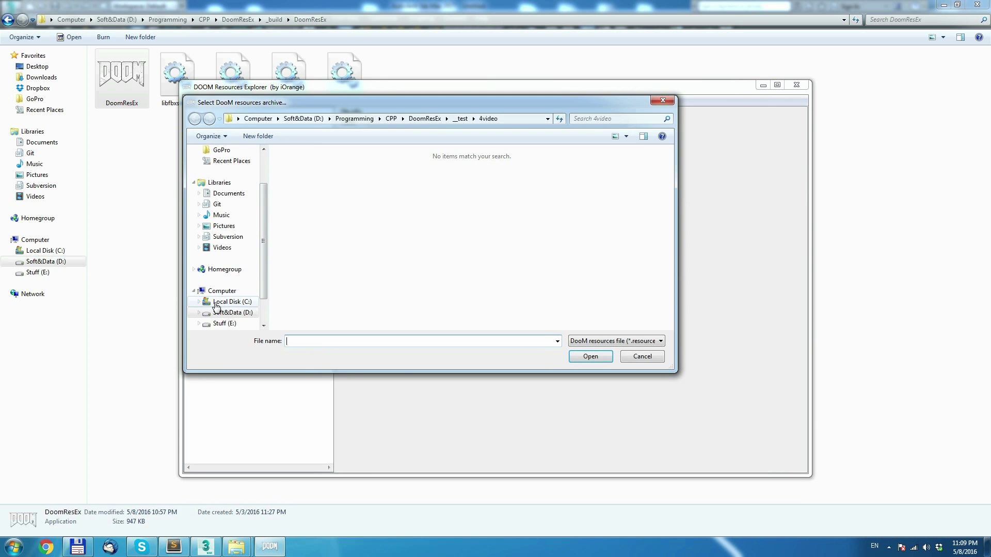
left_click(231, 312)
double_click(320, 209)
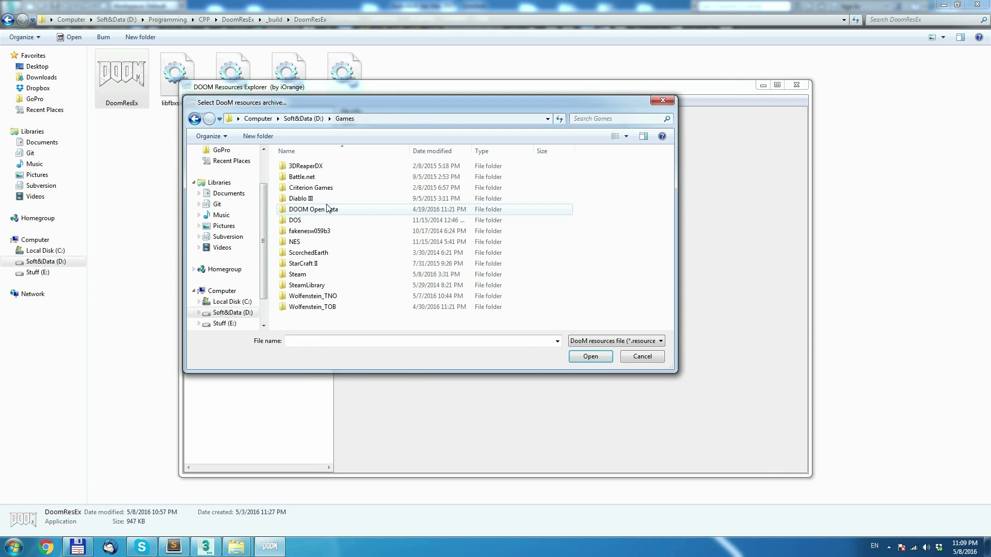
double_click(328, 220)
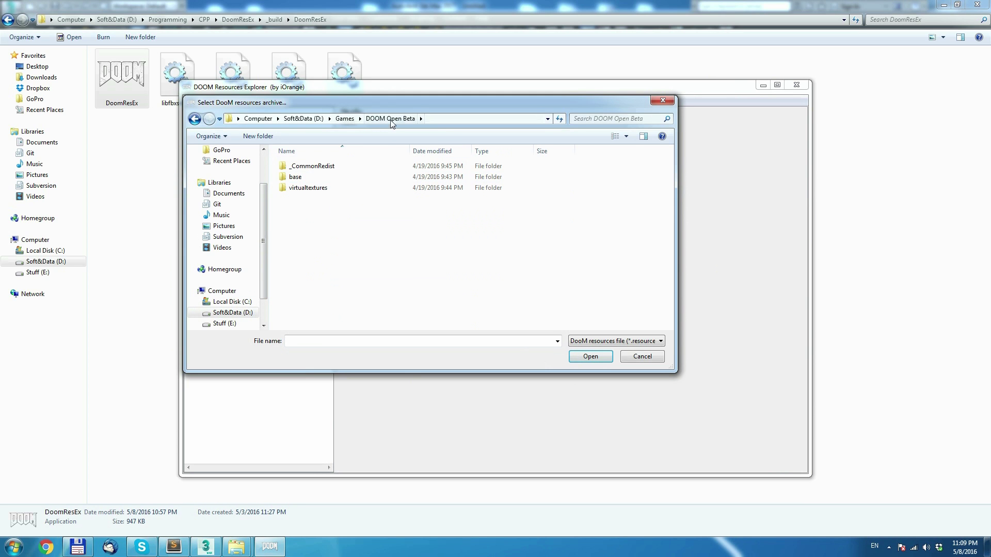
double_click(324, 182)
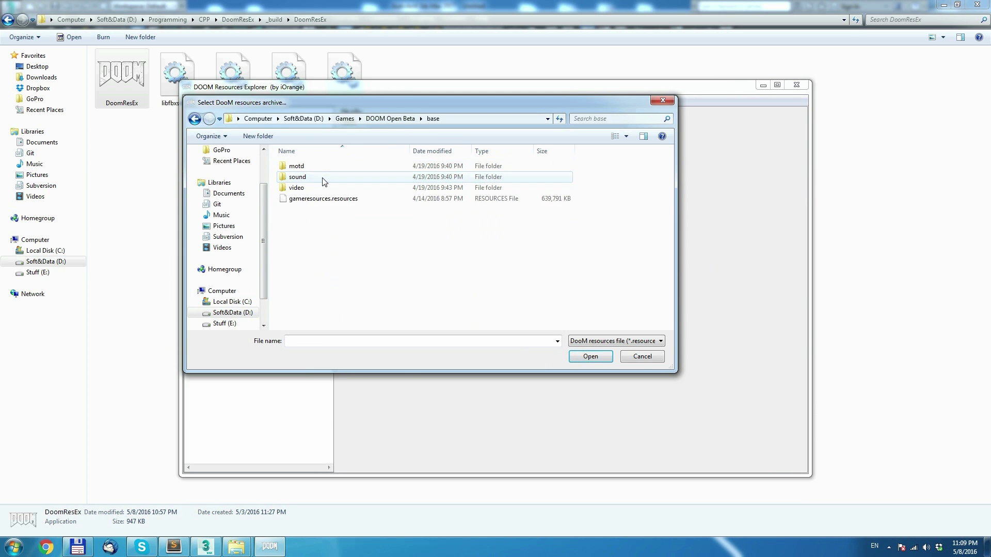
left_click(333, 203)
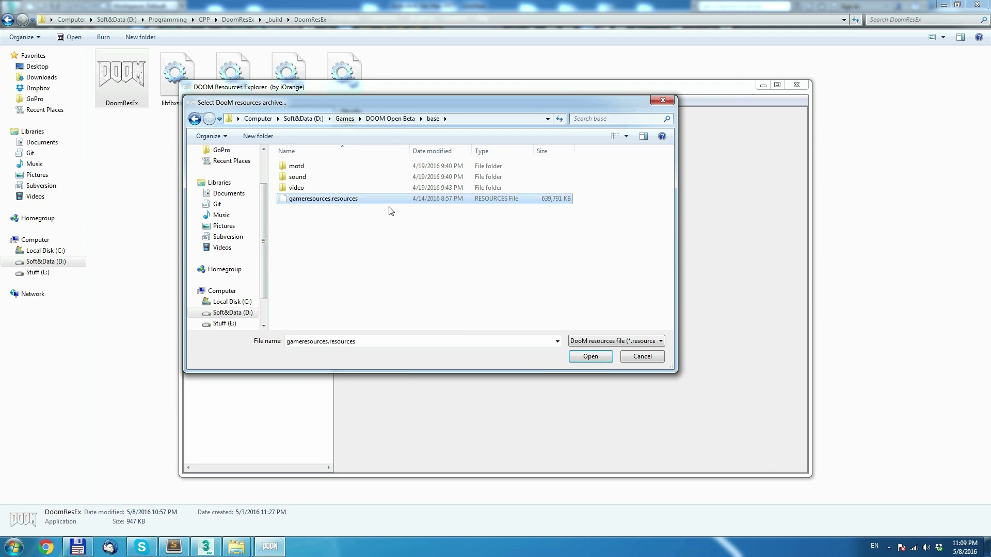
left_click(584, 356)
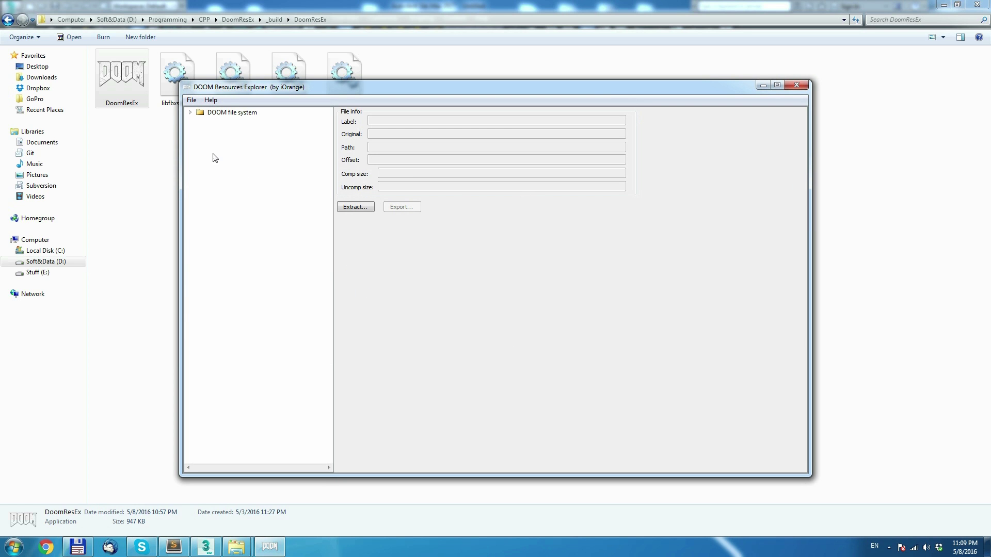
Step: Expand the DOOM file system root, peek into generated > image > env, then collapse them again
left_click(191, 113)
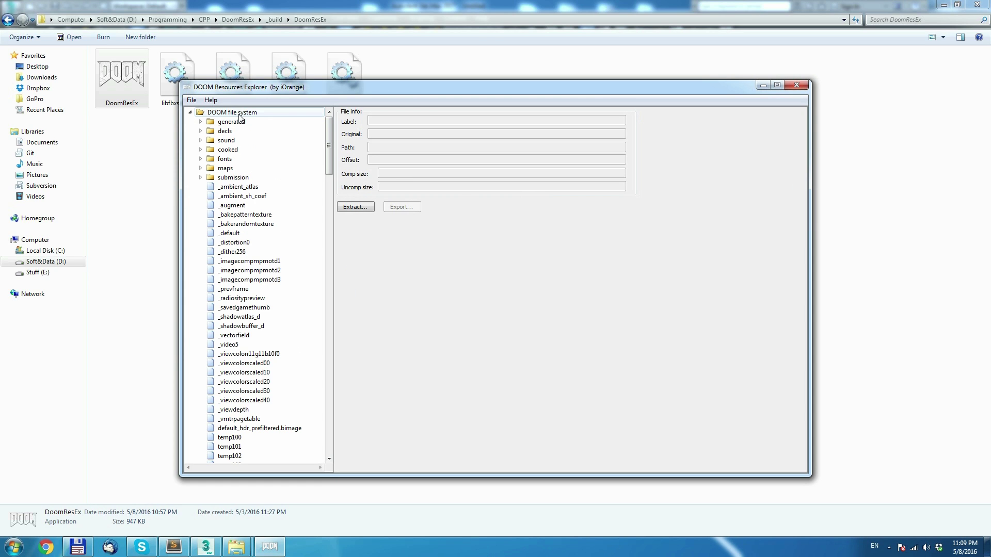
left_click(201, 122)
left_click(211, 131)
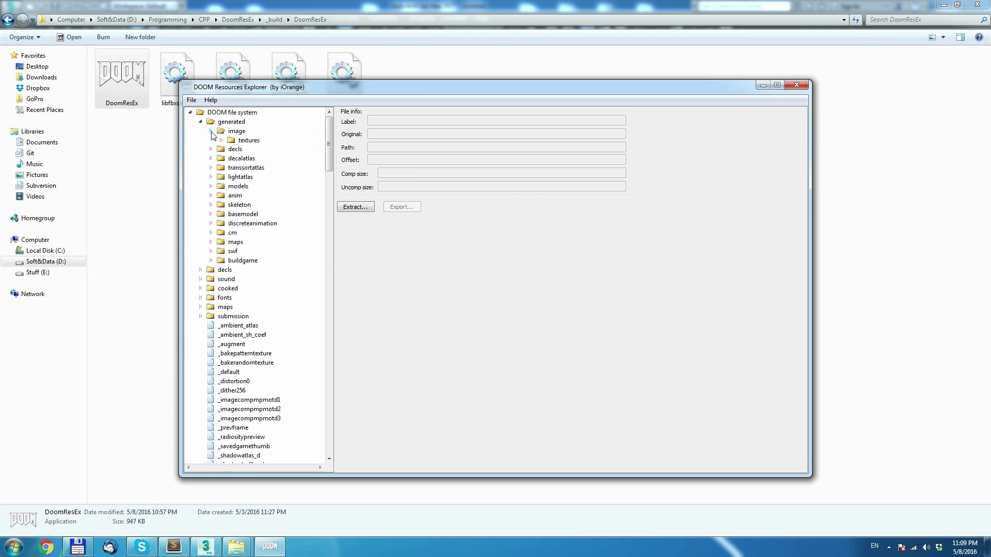
left_click(222, 140)
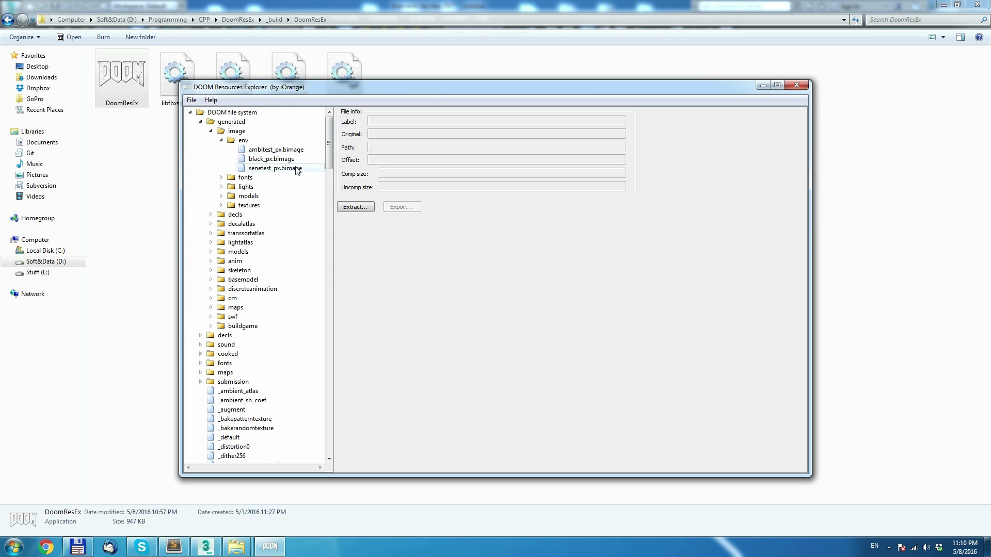
left_click(222, 140)
left_click(211, 131)
left_click(201, 122)
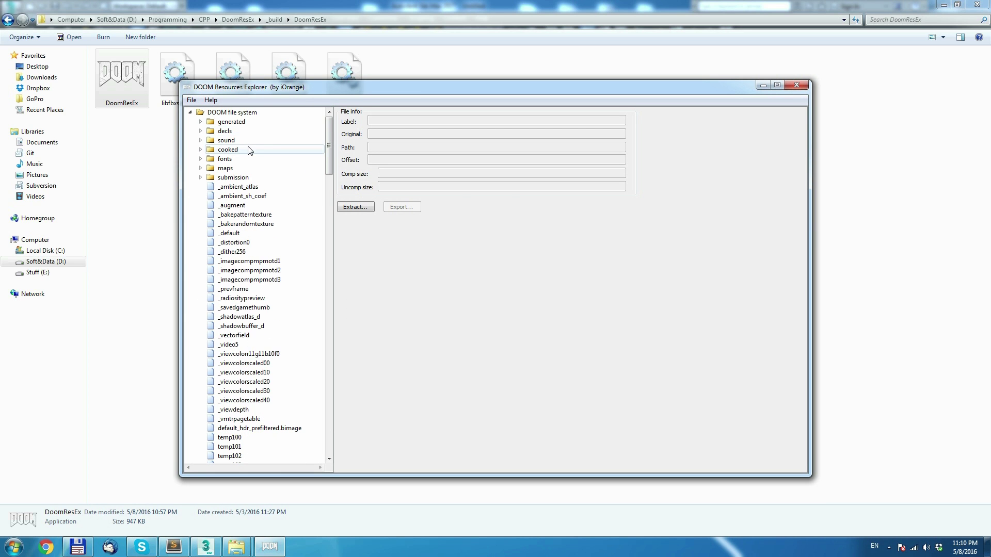
Step: Inspect file info for several entries, then german.lang, latin_spanish.lang and finally english.lang
mouse_move(328, 146)
left_mouse_down()
mouse_move(330, 420)
mouse_move(329, 135)
left_mouse_up()
left_click(266, 196)
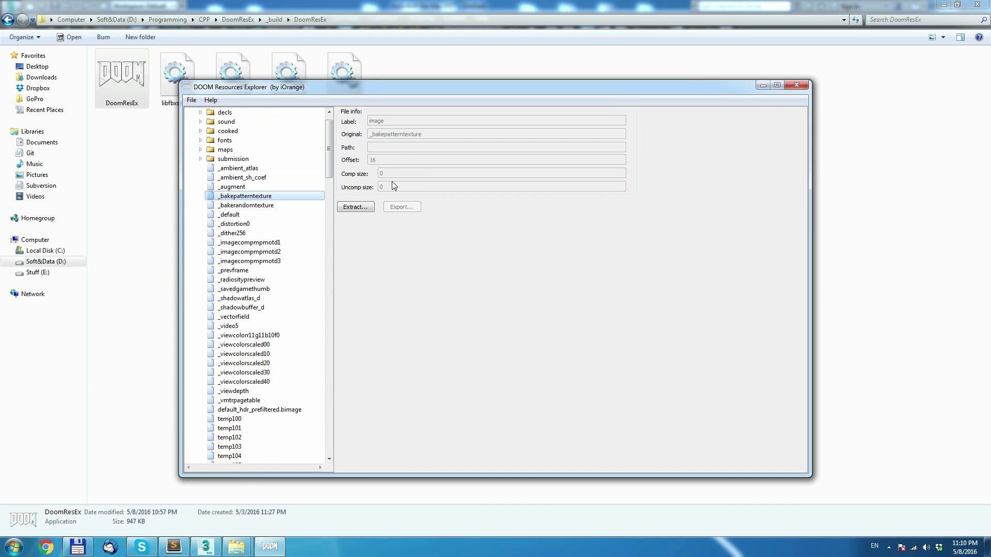
left_click(249, 325)
left_click(288, 362)
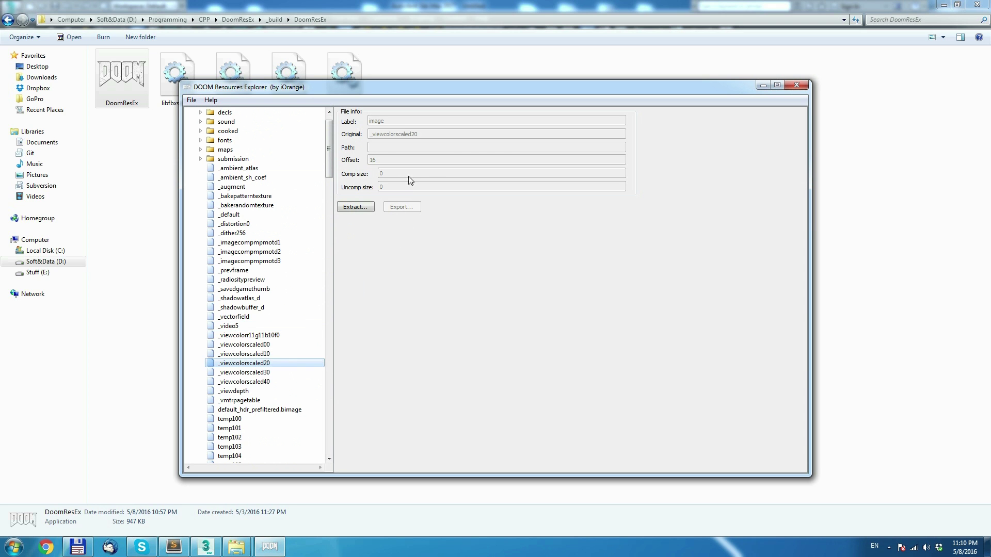
left_click_drag(329, 166, 342, 438)
left_click(243, 354)
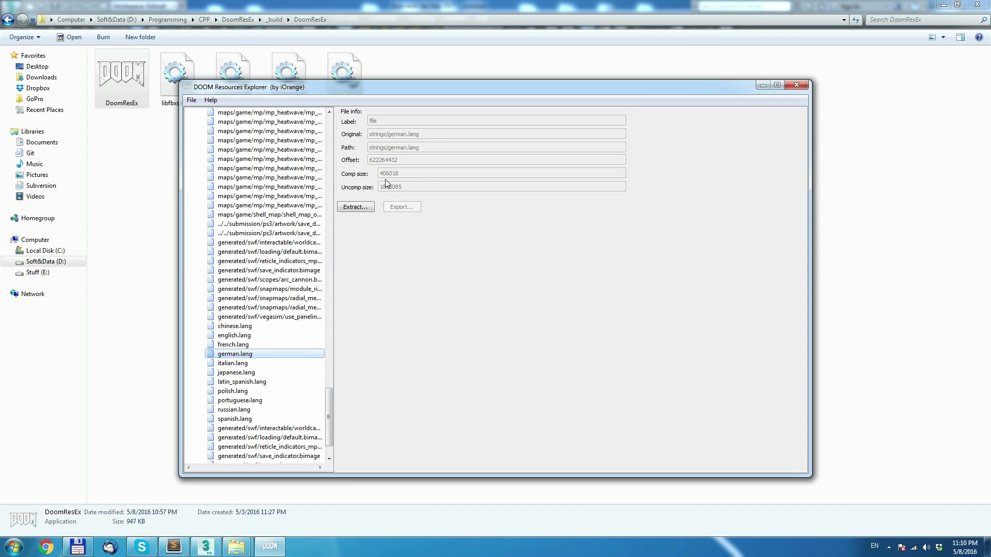
left_click(280, 382)
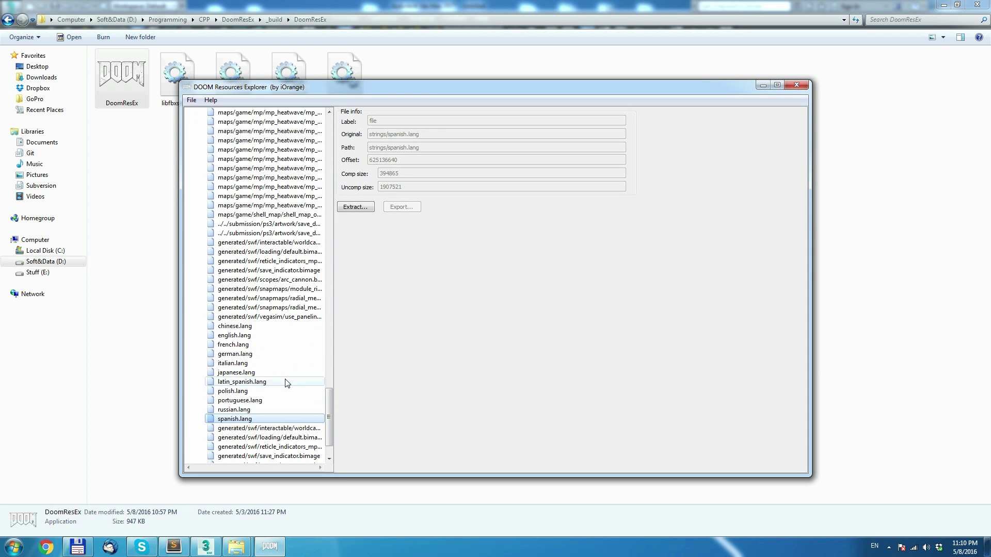
left_click(279, 336)
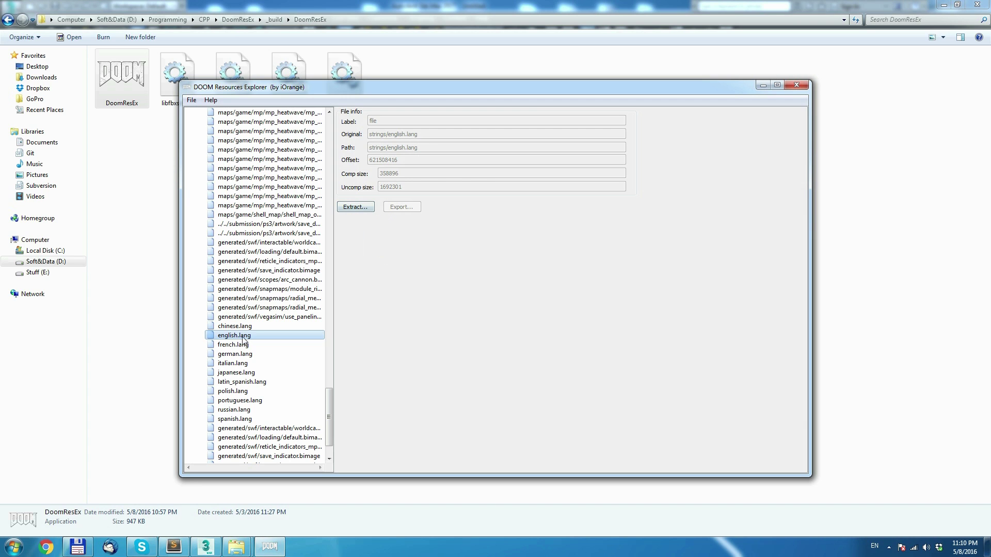
Step: Extract english.lang under the name 'english' into the __test/4video folder
left_click(355, 207)
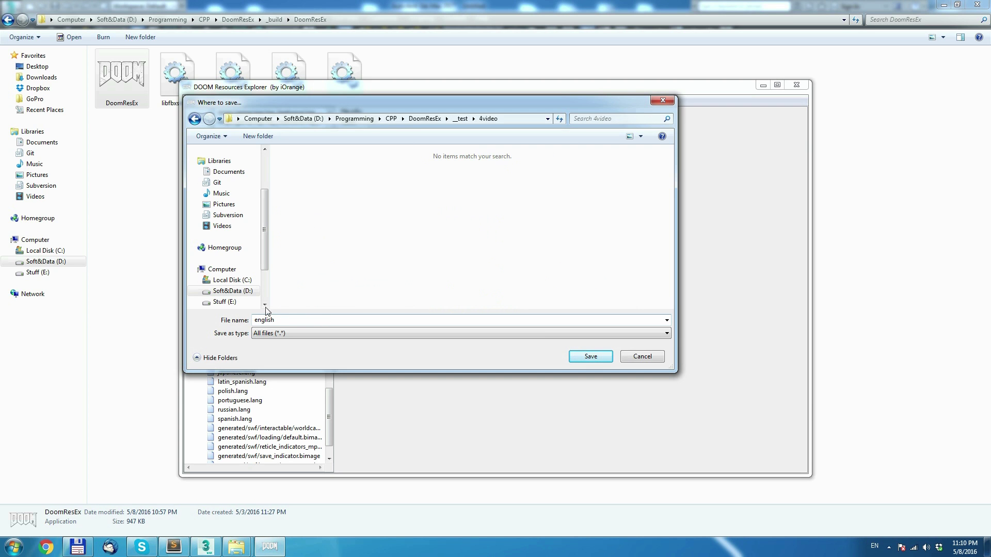
left_click(589, 357)
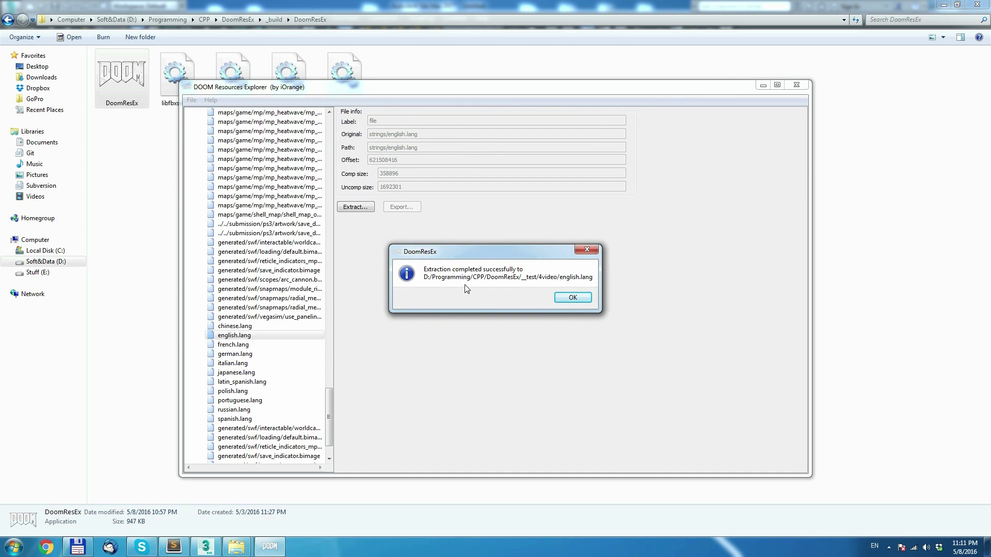
left_click(572, 297)
Step: Open english.lang from the 4video folder with Notepad, leaving 'Always use' unticked
mouse_move(246, 546)
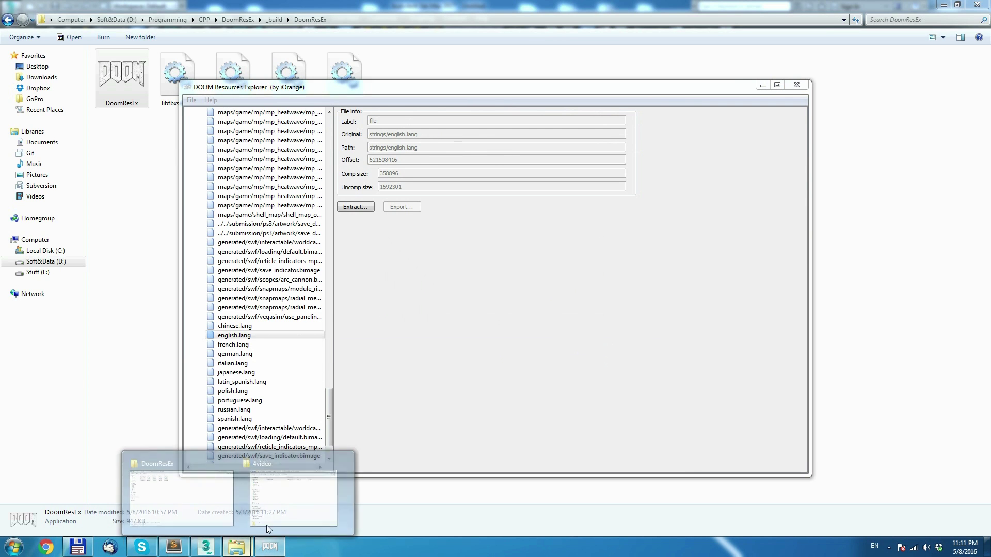
left_click(307, 492)
left_click_drag(468, 339, 205, 168)
left_click(343, 275)
left_click(276, 180)
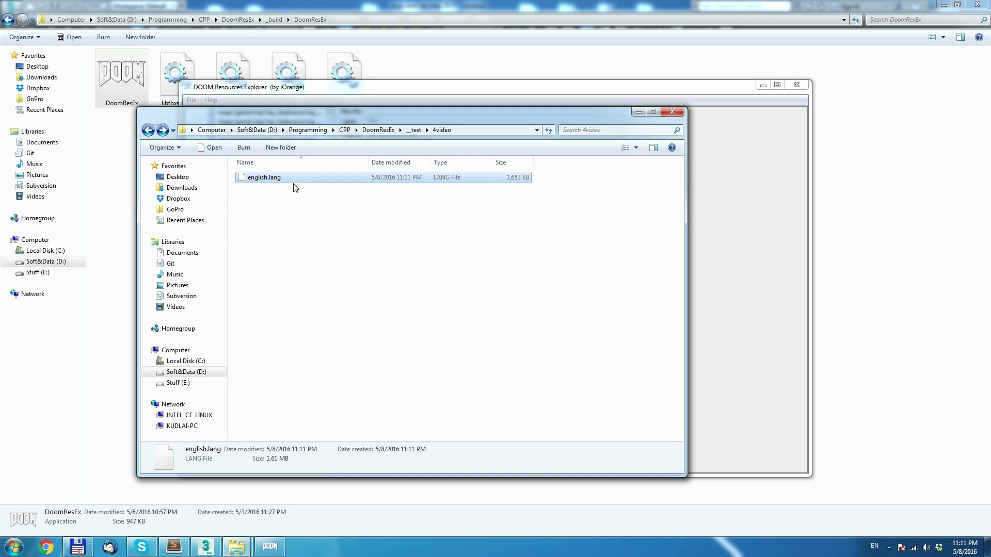
right_click(256, 175)
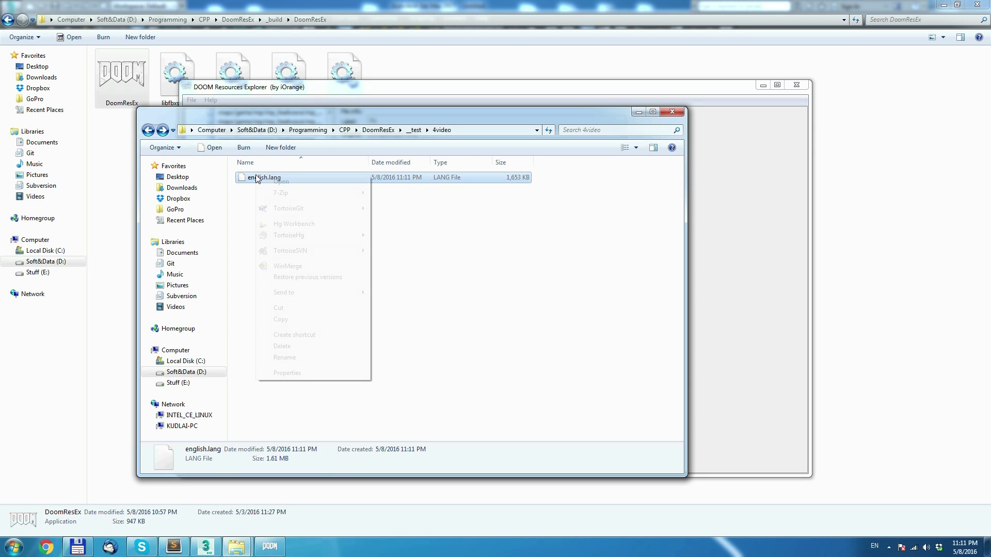
left_click(330, 184)
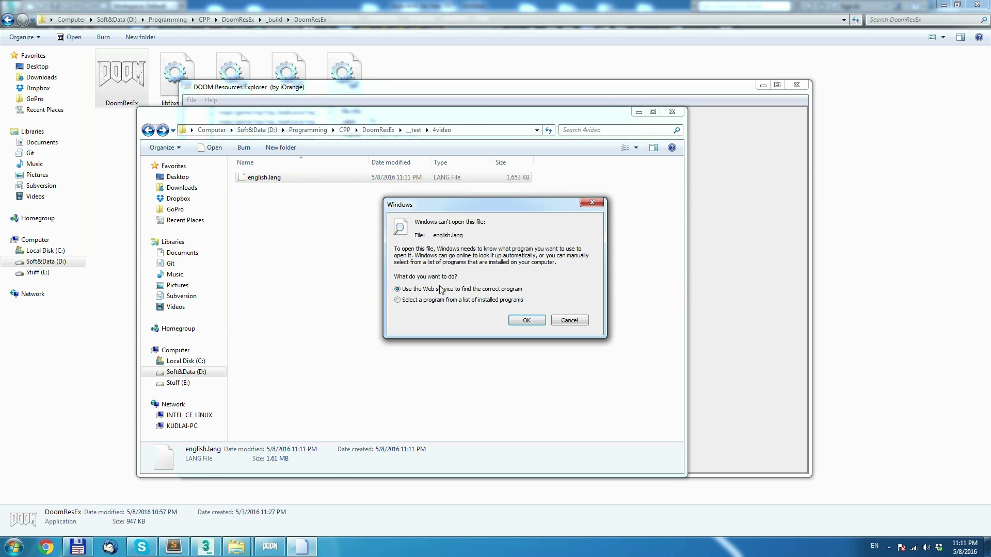
left_click(525, 320)
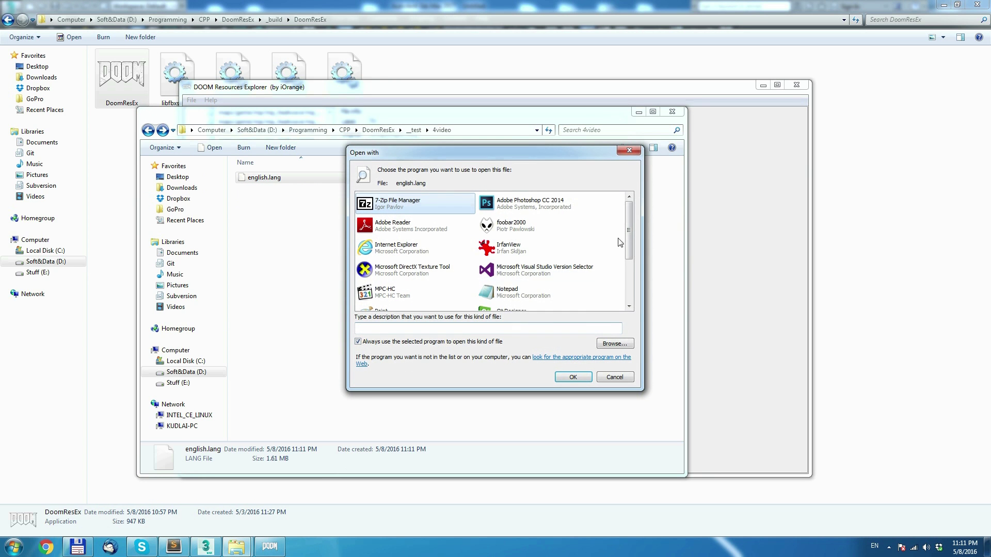
left_click_drag(630, 231, 633, 258)
left_click(508, 241)
left_click(393, 343)
Step: Open english.lang in Notepad, scroll through its string entries, then close Notepad
left_click(571, 377)
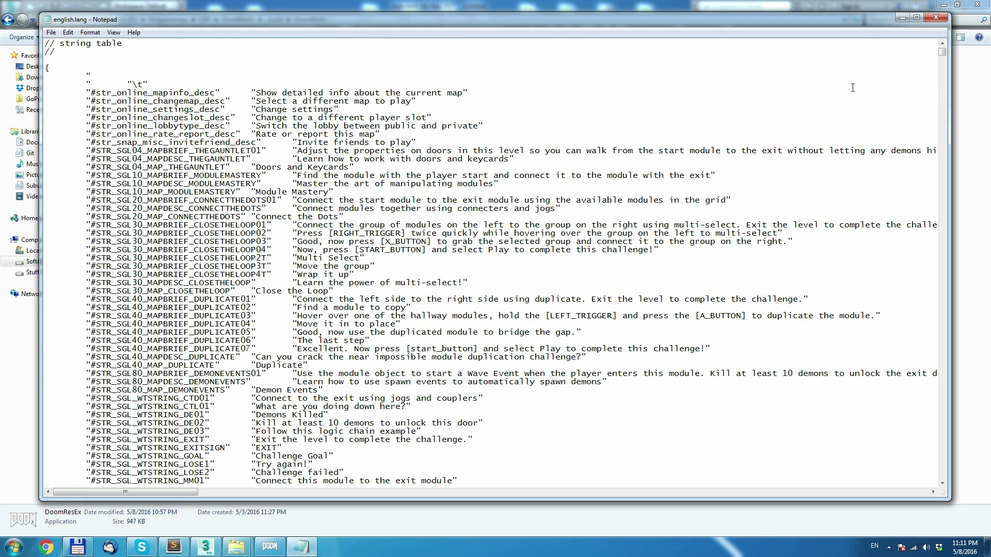
left_click_drag(942, 53, 943, 122)
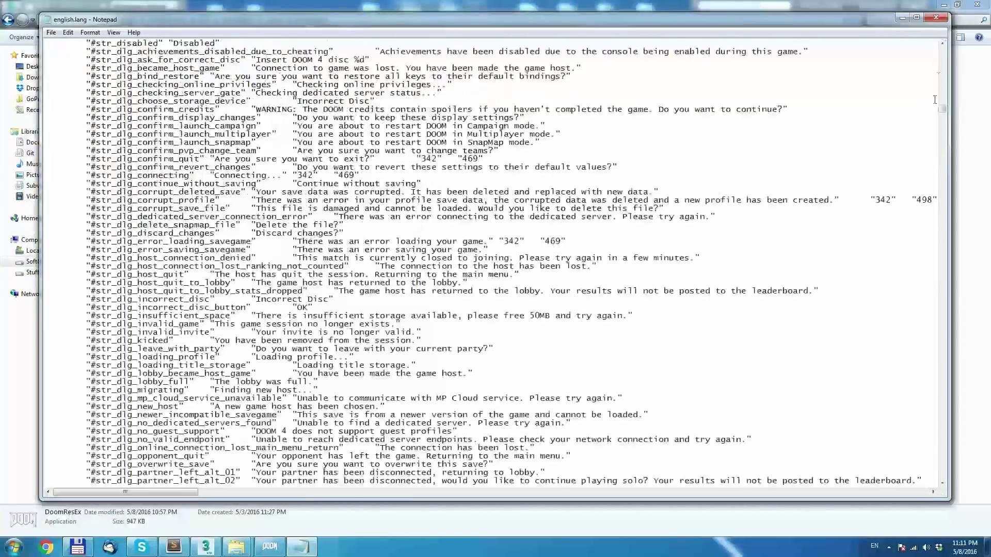
left_click(936, 19)
left_click(410, 268)
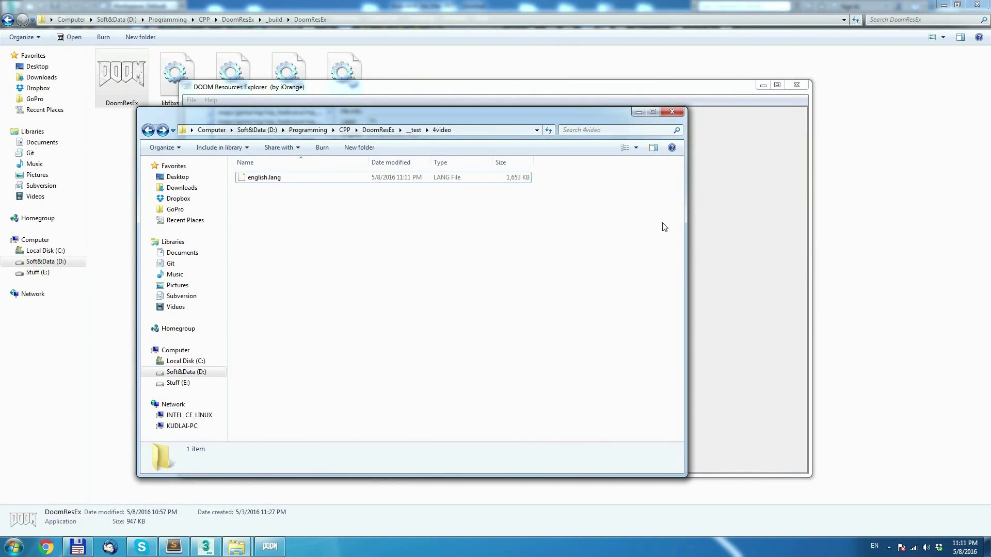
Step: Extract the fonts folder from the DOOM file system tree into __test\4video
left_click(717, 227)
left_click_drag(330, 408, 329, 139)
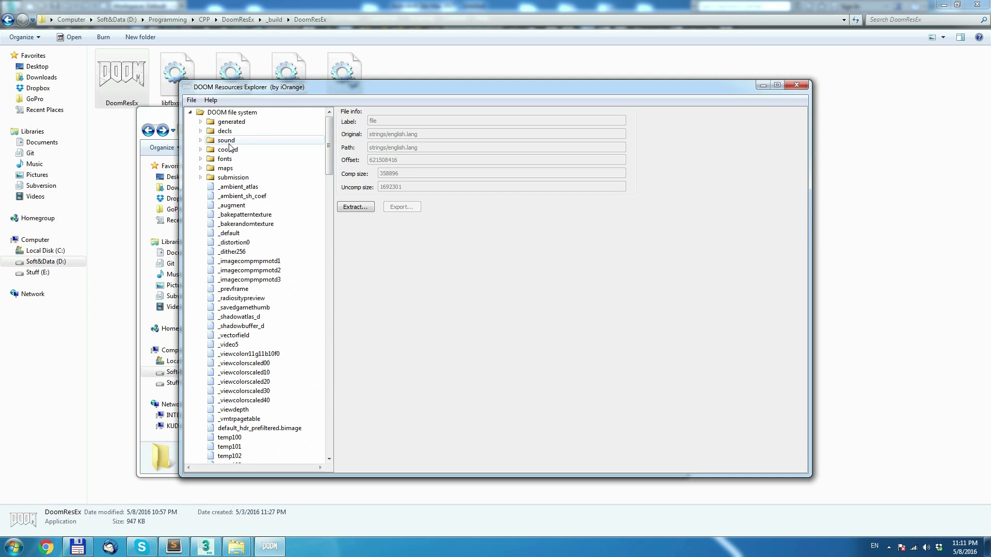
left_click(233, 113)
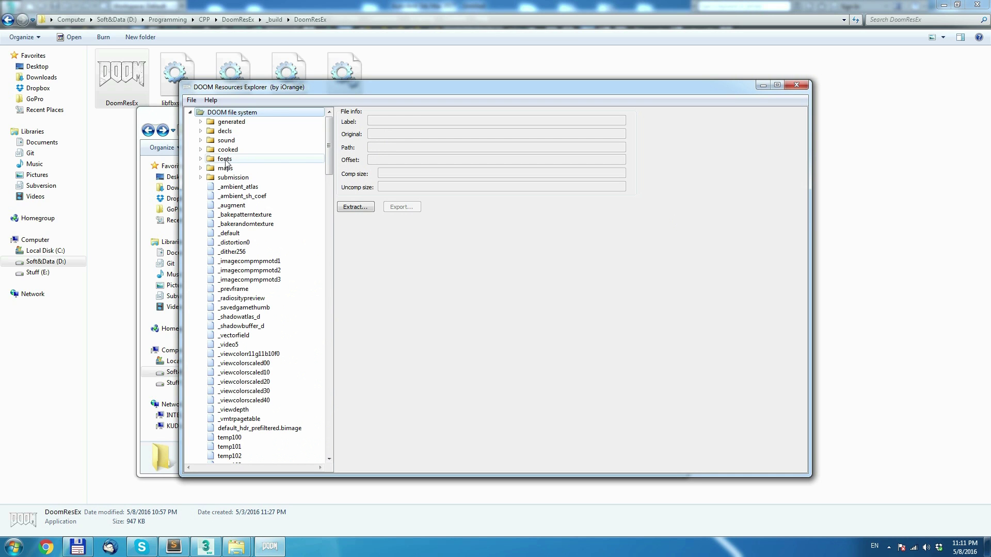
left_click(249, 160)
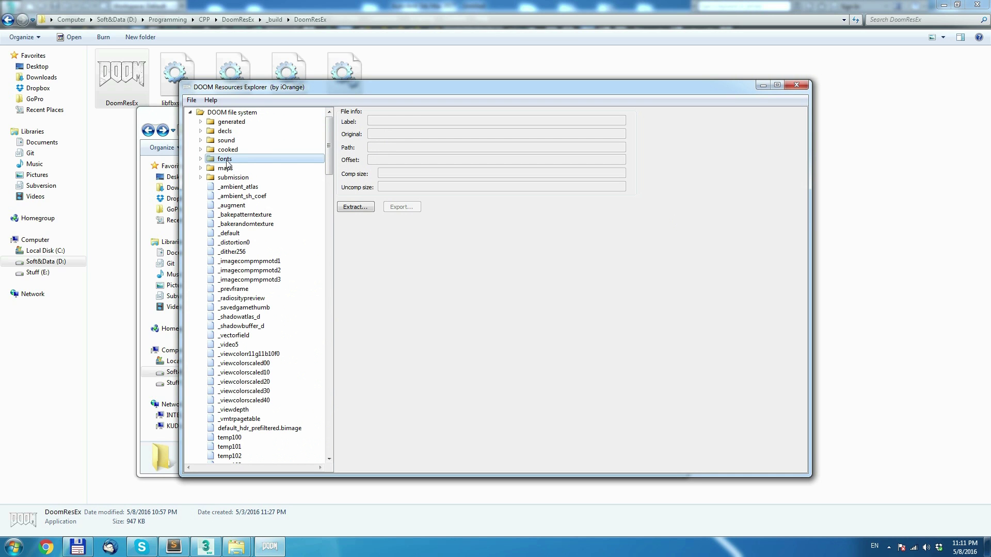
left_click(349, 208)
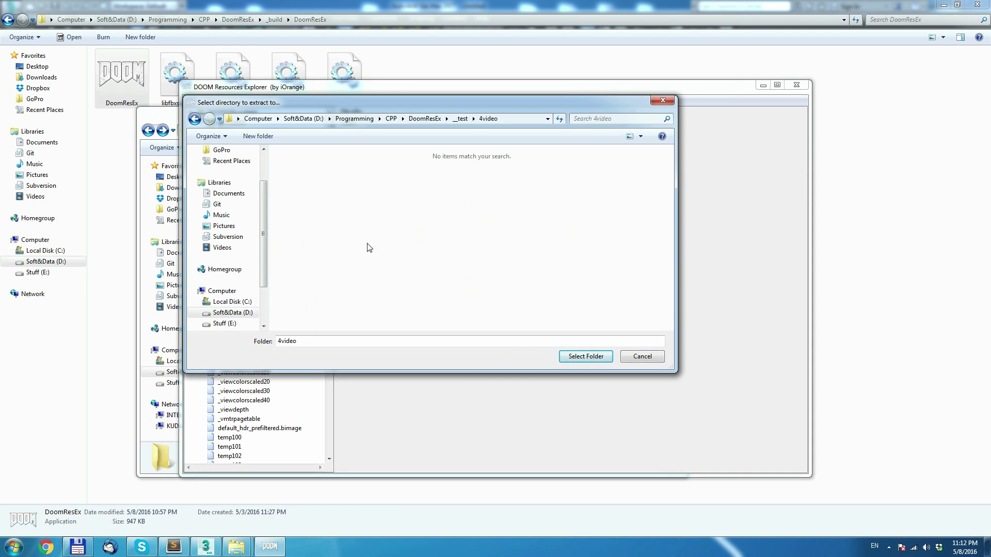
left_click(577, 357)
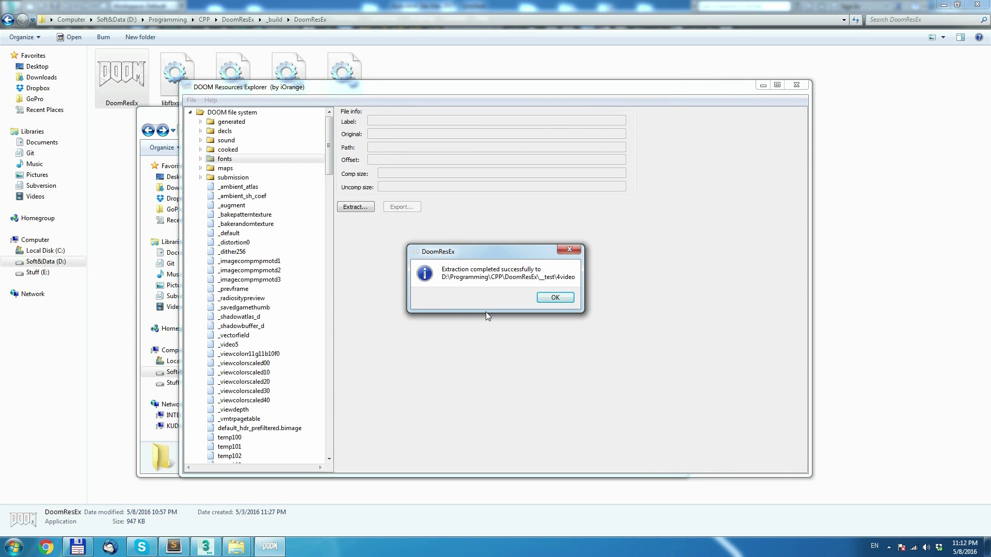
Step: In the 4video folder, browse the tt_supermolot_thin_mono and square721_ex_tl font folders
left_click(554, 298)
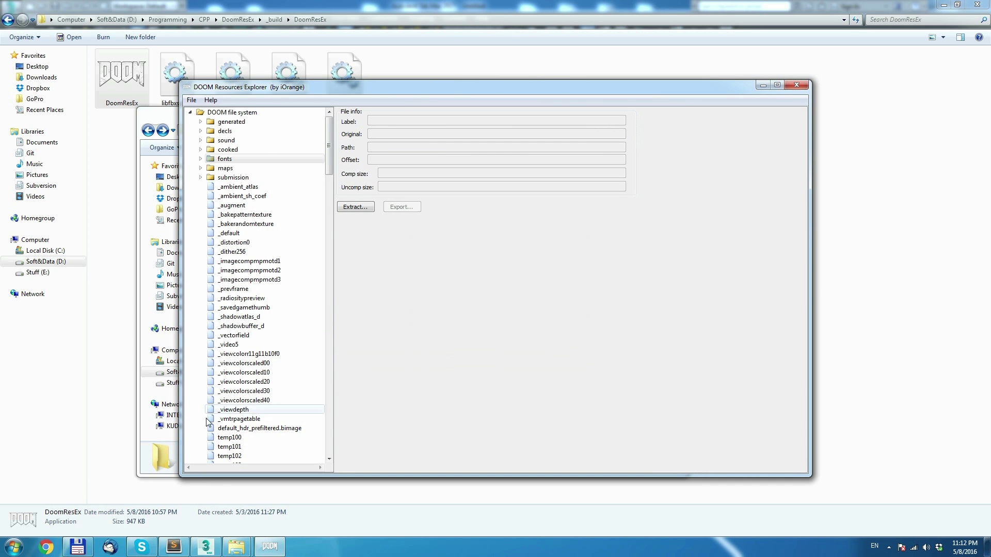
mouse_move(236, 547)
left_click(282, 510)
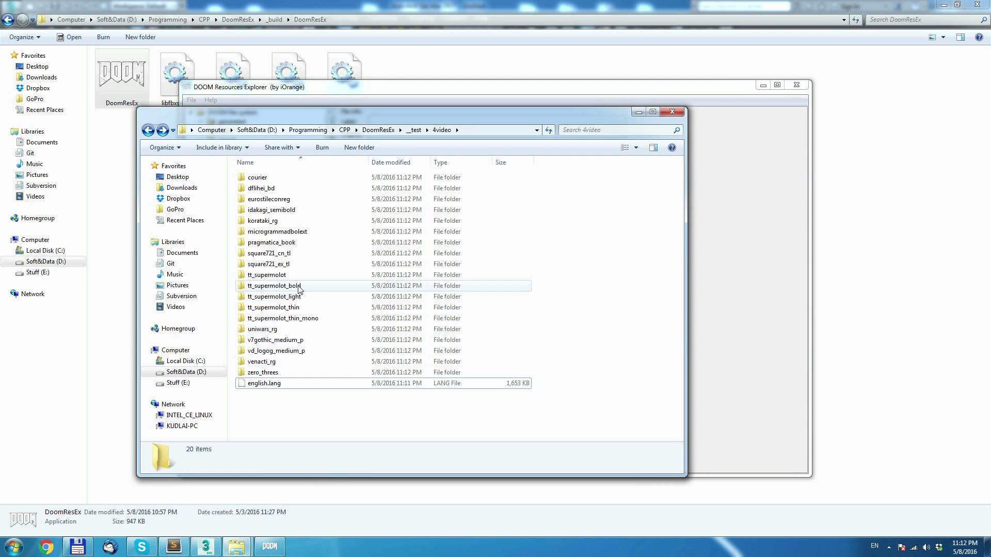
left_click(267, 274)
double_click(304, 318)
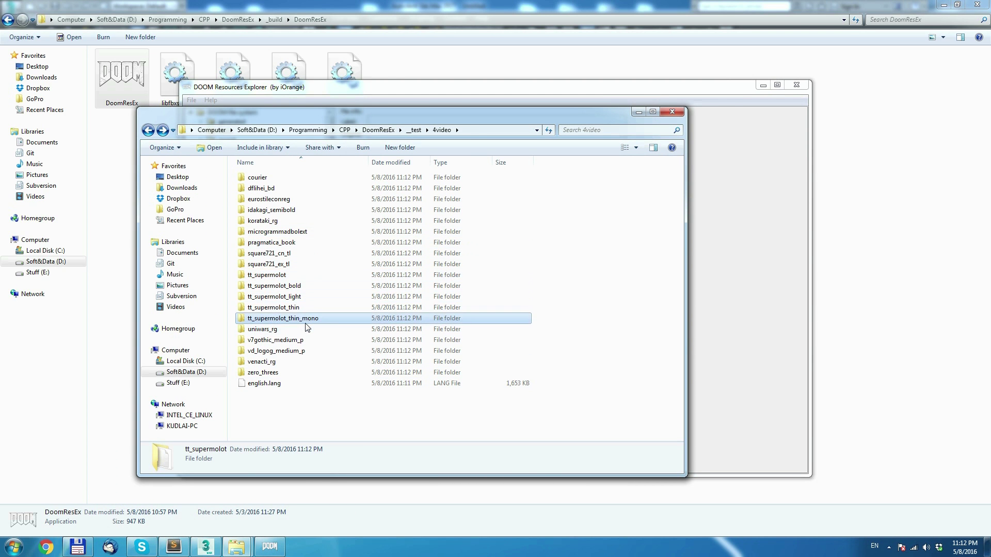
key("BackSpace")
double_click(308, 264)
key("BackSpace")
Step: Compare the eurostileconreg folder on disk with the expanded fonts > eurostileconreg tree entry
left_click_drag(386, 115, 593, 125)
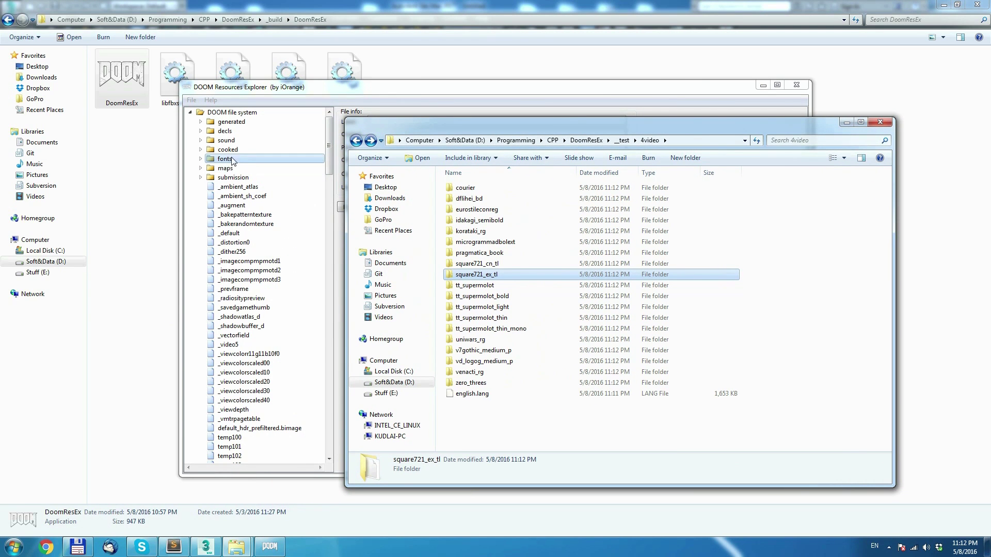
left_click(200, 160)
key("alt+Tab")
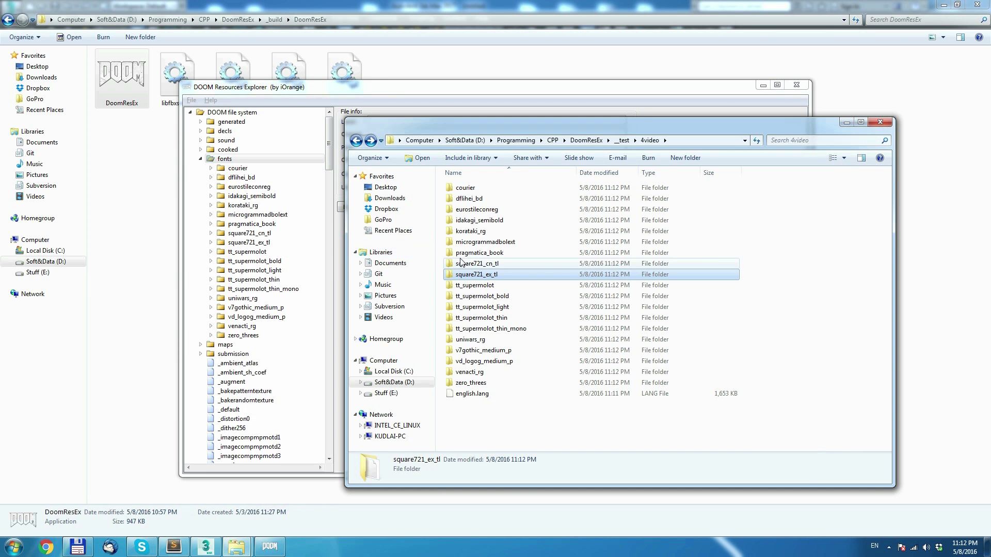
left_click_drag(528, 129, 530, 92)
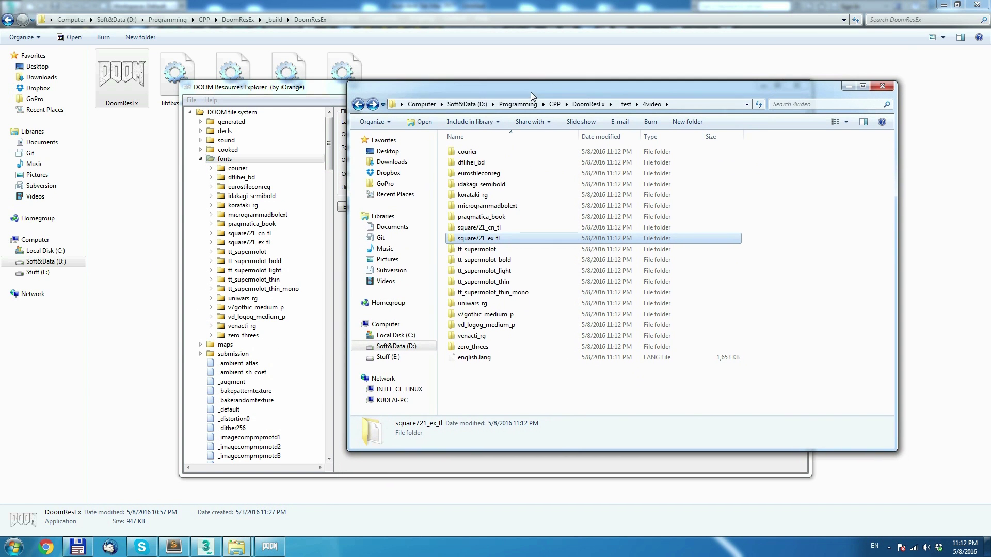
left_click(211, 187)
key("alt+Tab")
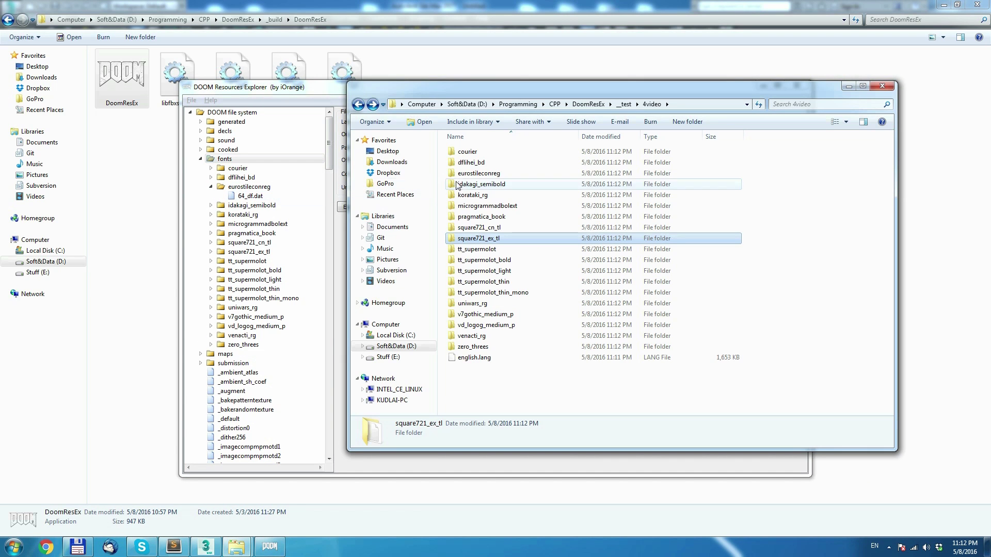
left_click(504, 175)
double_click(504, 175)
key("BackSpace")
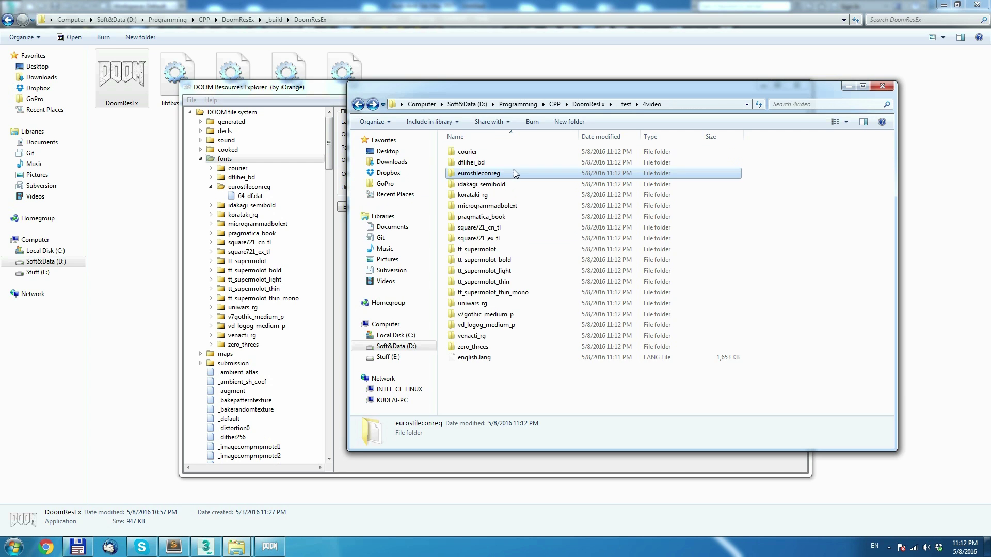
Step: Permanently delete the 19 font folders from courier to zero_threes, then collapse fonts
left_click(494, 154)
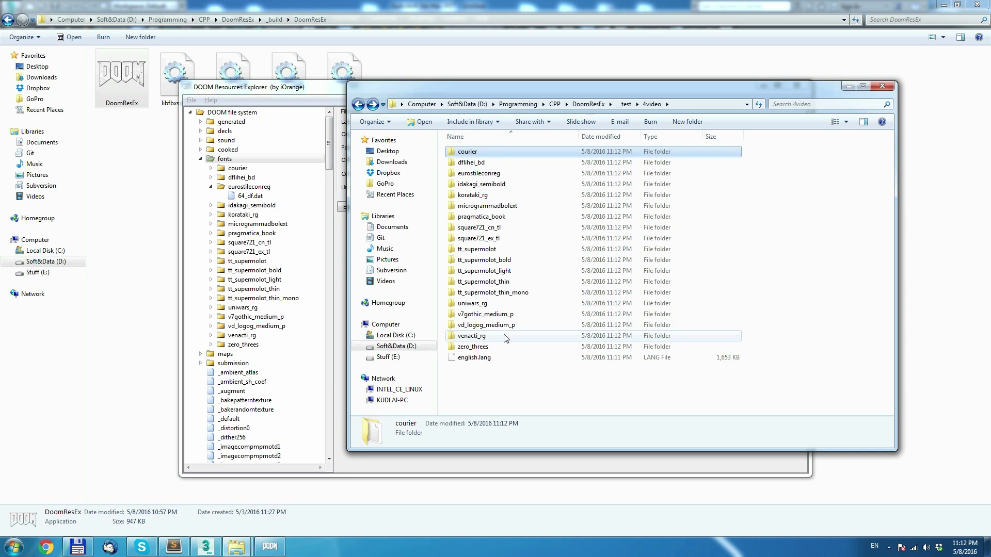
left_click(497, 347, "shift")
key("shift+Delete")
key("Return")
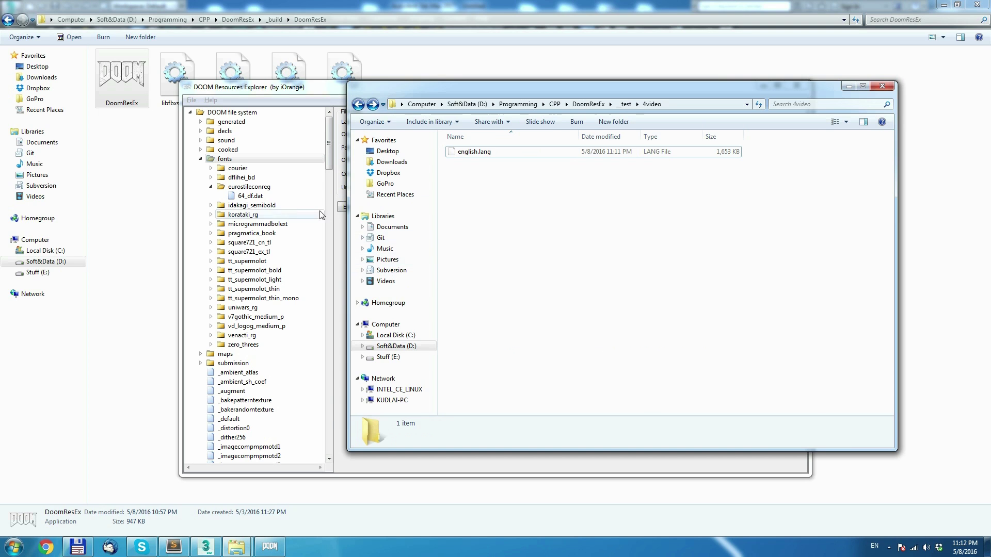
double_click(305, 158)
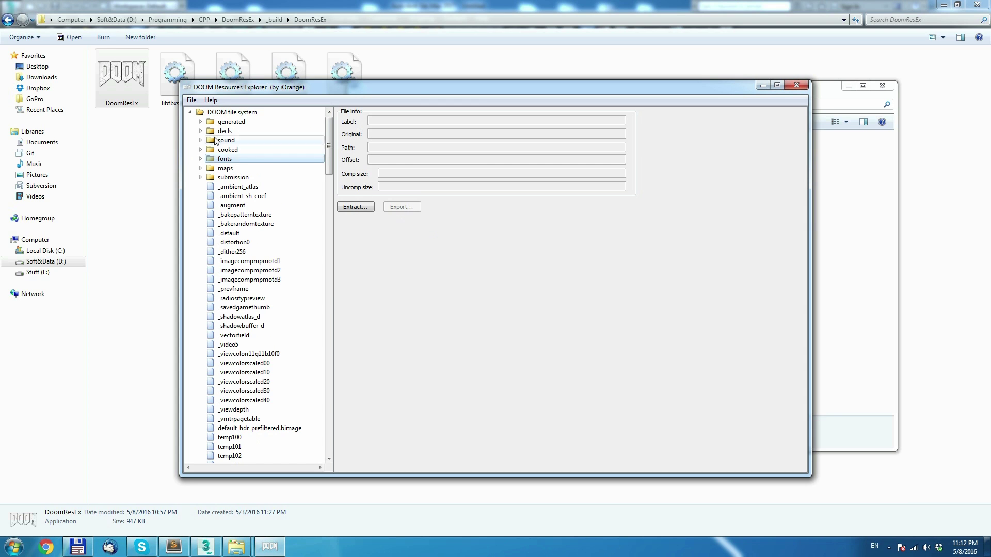
Step: Expand generated > image > models > mapobjects > prop, plus the mp > pickups folders
left_click(201, 123)
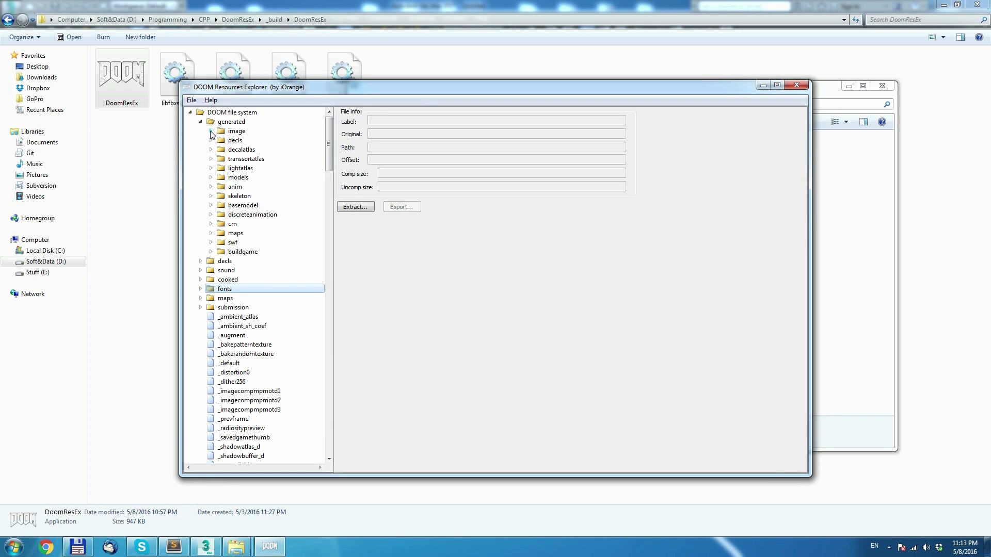
left_click(211, 132)
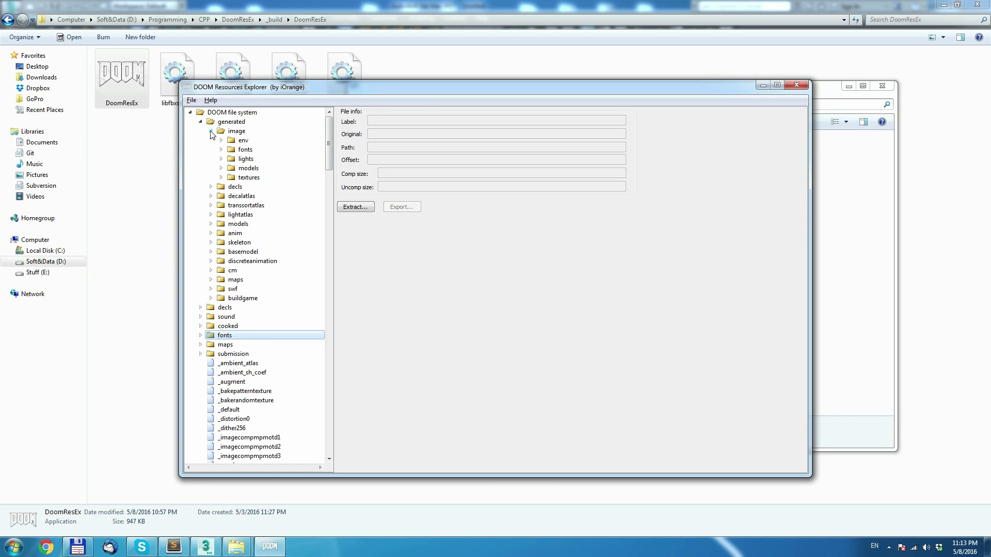
left_click(221, 169)
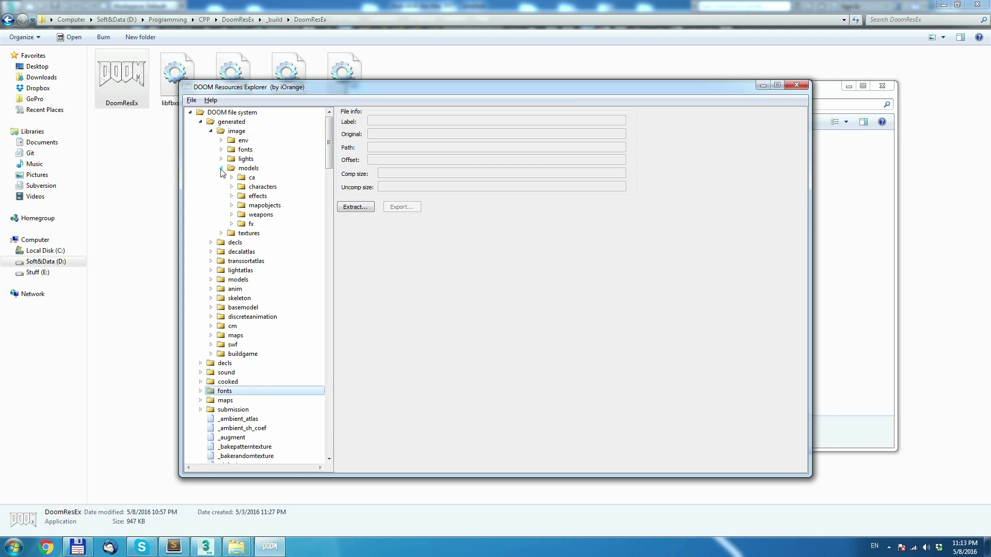
left_click(231, 205)
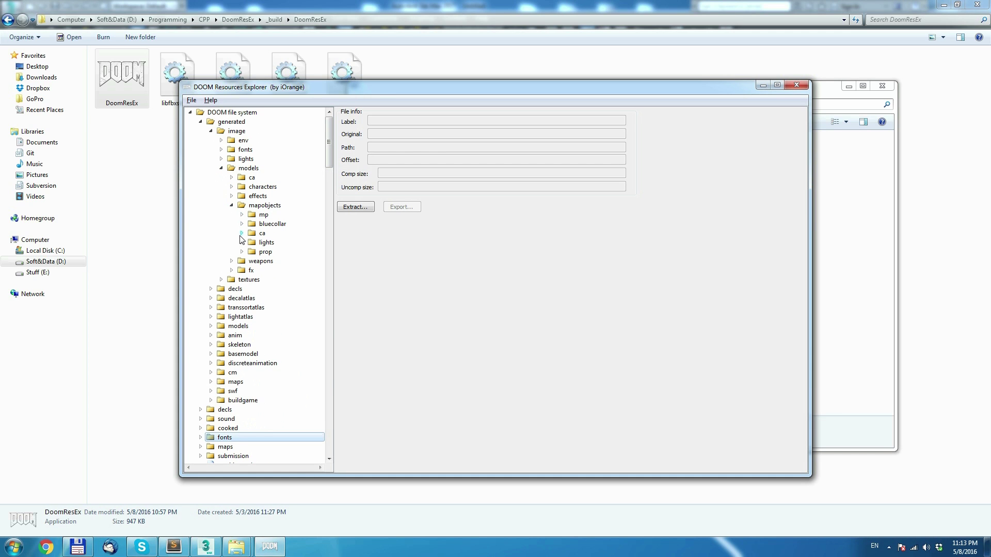
left_click(241, 252)
left_click(242, 214)
left_click(251, 224)
Step: Preview the blue armor shard texture, then expand conduit_box and preview its glow texture
left_click(285, 233)
scroll(582, 325, "down", 1)
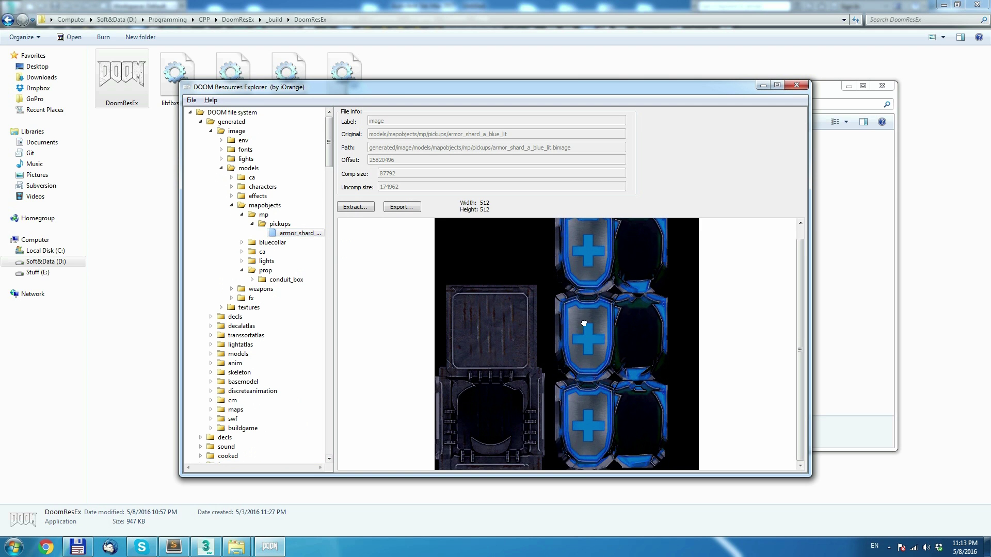
left_click(251, 280)
left_click(296, 289)
scroll(568, 340, "down", 3)
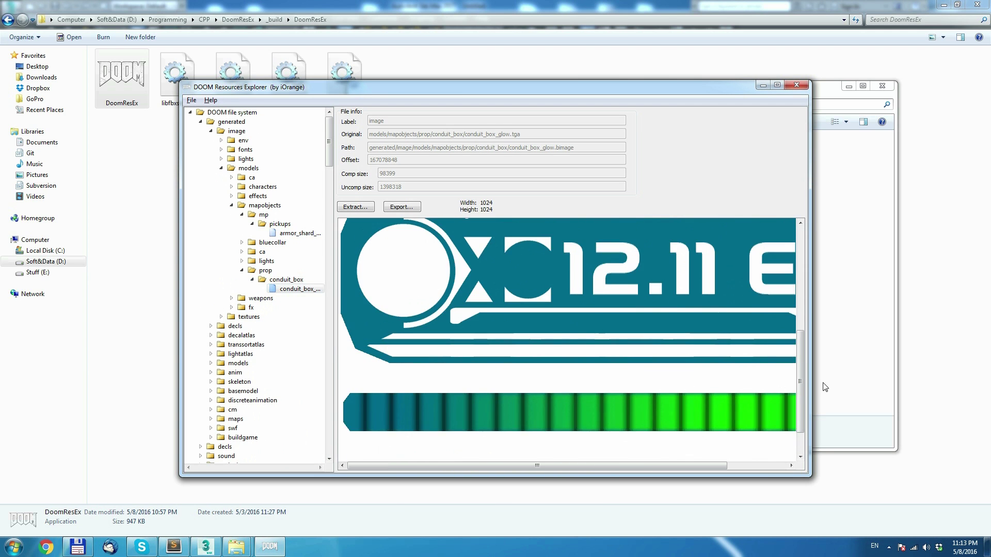
scroll(567, 336, "up", 5)
scroll(568, 336, "right", 3)
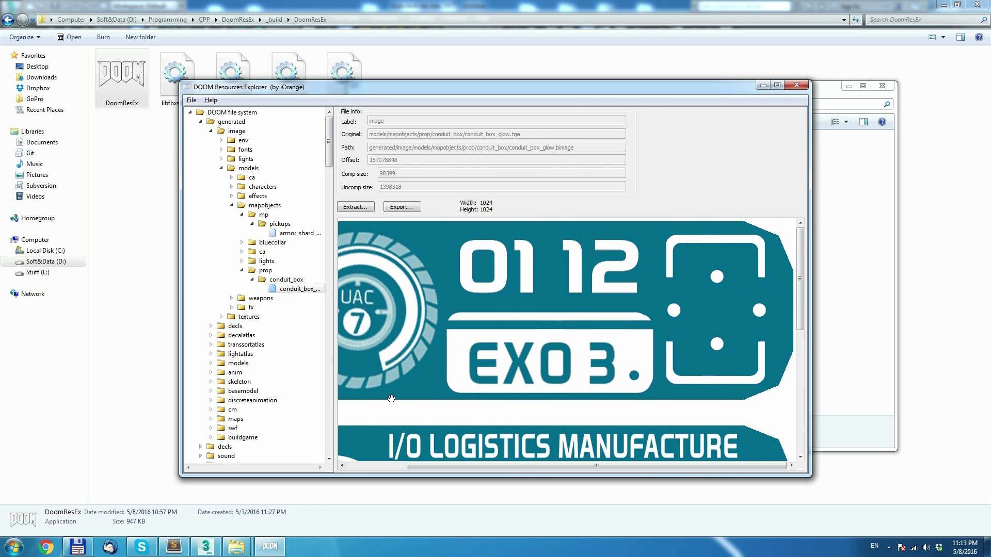
Step: Export conduit_box_glow as a TGA image into the 4video folder
left_click(402, 208)
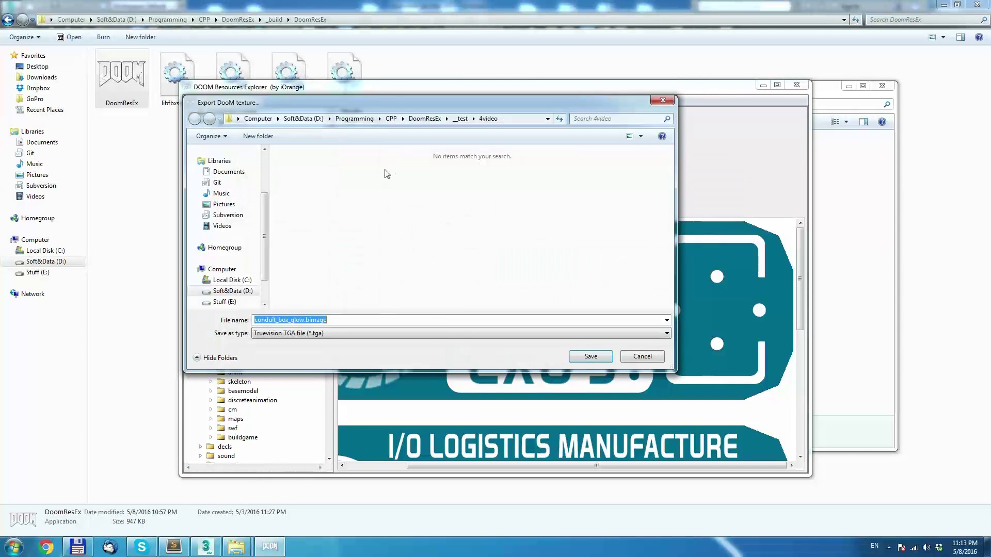
left_click(599, 357)
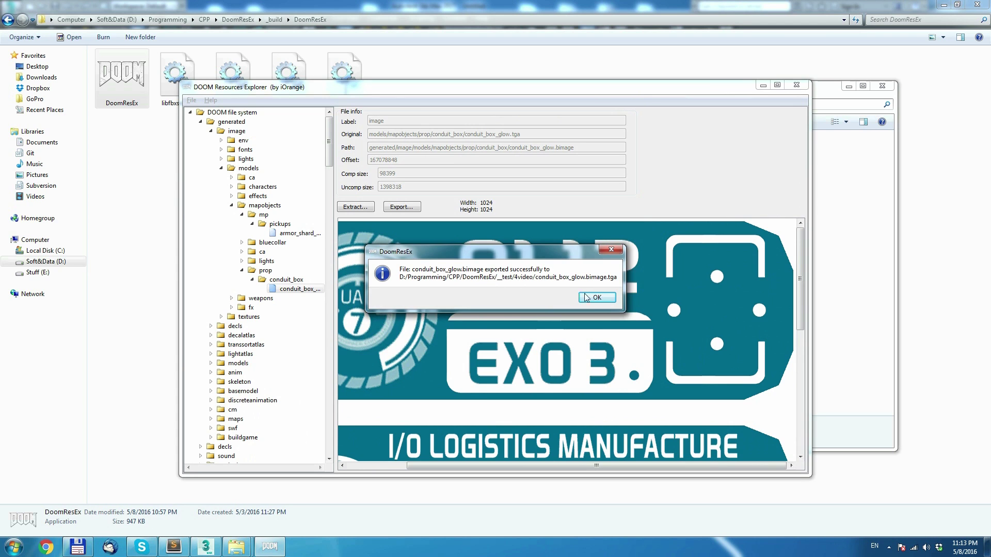
key("Return")
left_click(838, 311)
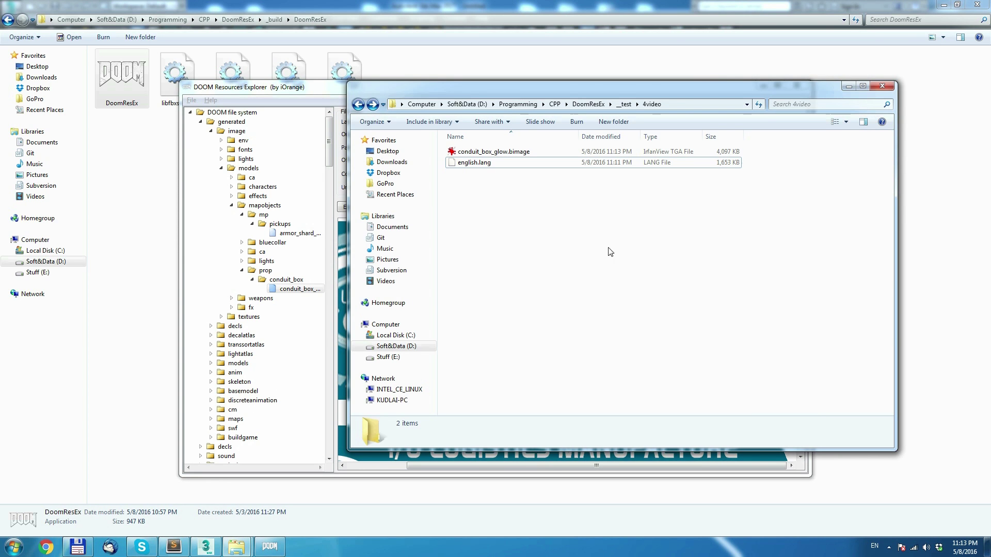
Step: View the exported 1024×1024 conduit_box_glow TGA in IrfanView, then return to DoomResEx
double_click(520, 152)
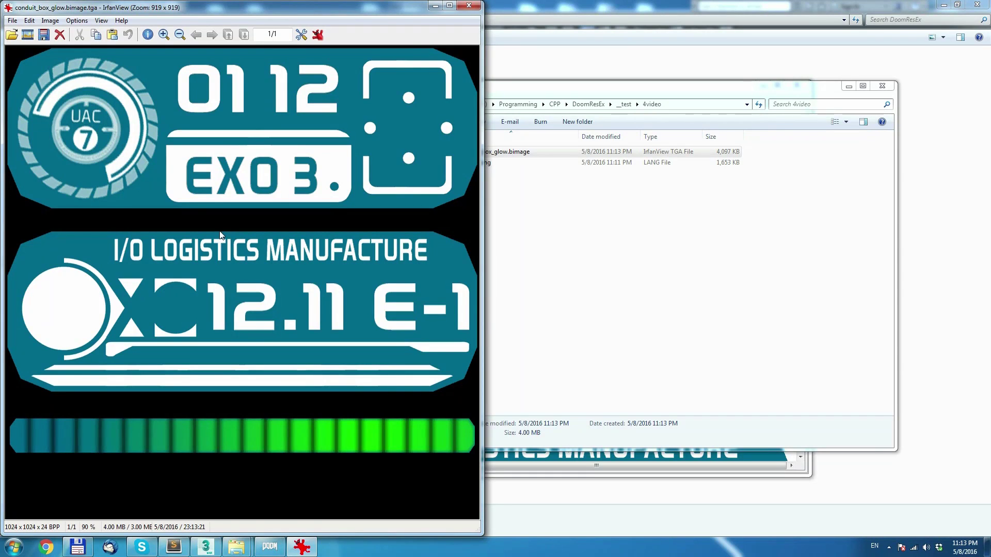
key("Escape")
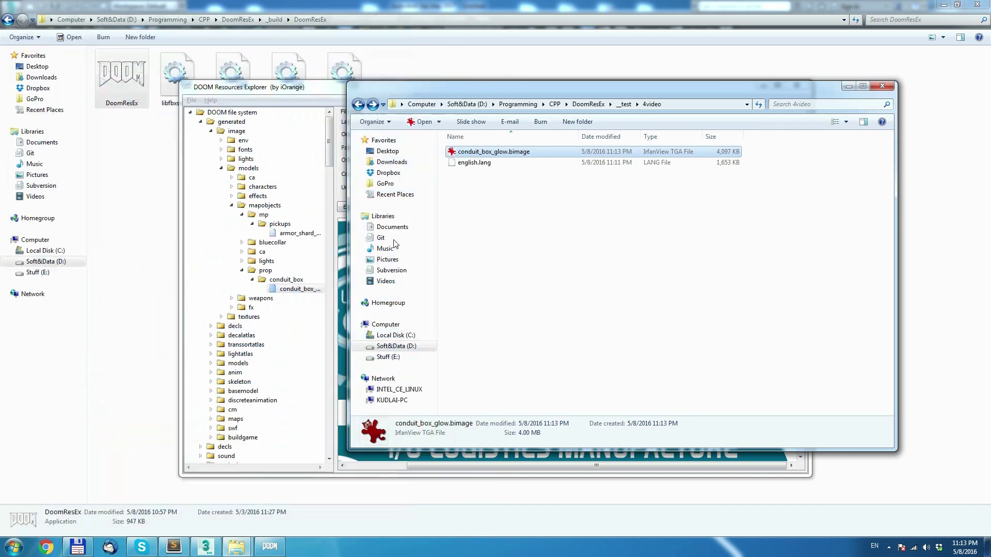
key("alt+Tab")
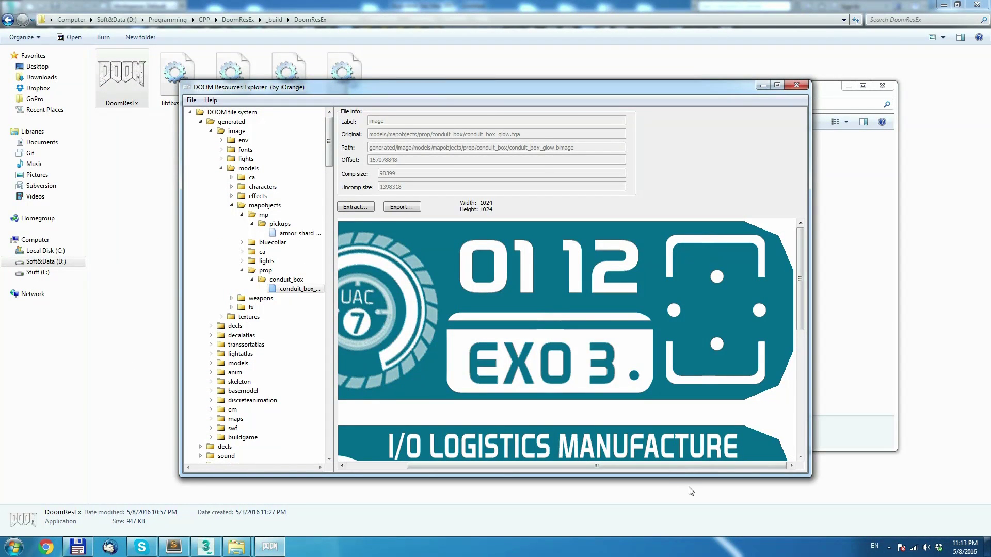
Step: Collapse the generated folder along with its image and models branches
left_click_drag(673, 467, 614, 467)
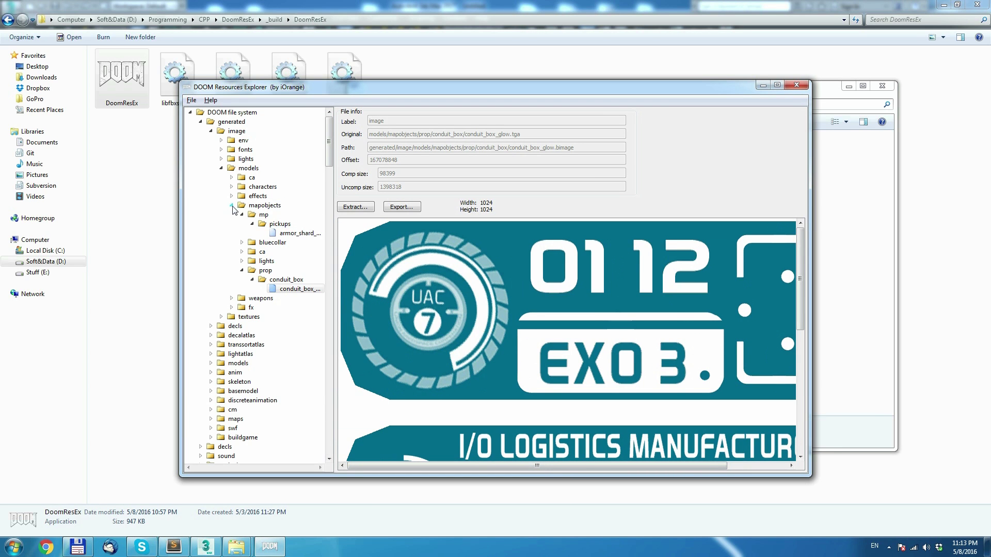
left_click(221, 169)
left_click(211, 131)
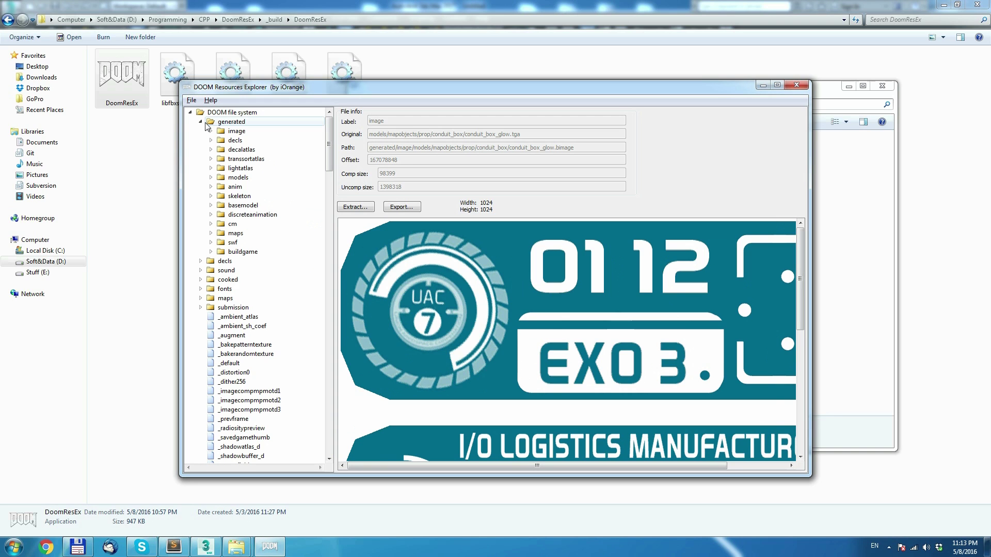
left_click(201, 122)
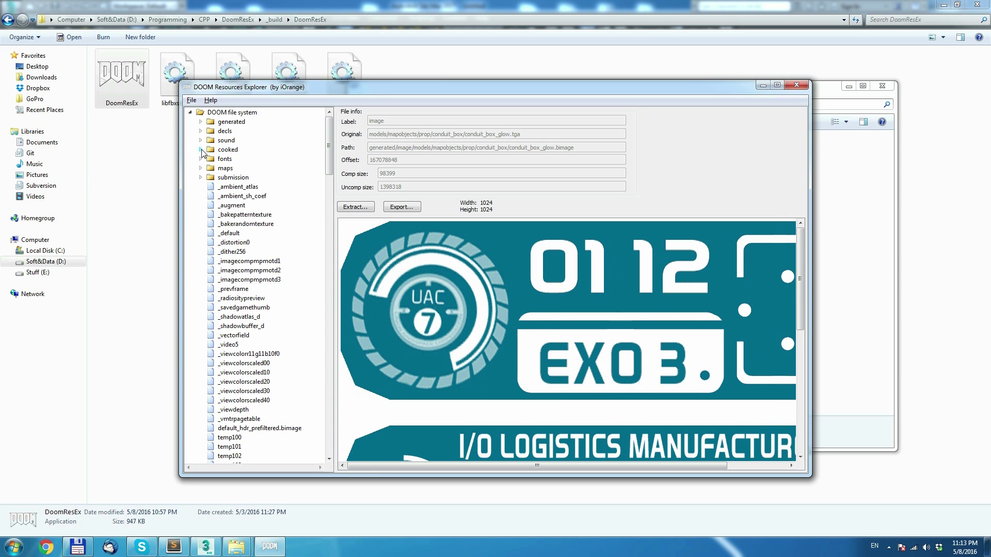
Step: Open cooked > model > models > weapons > arc_canon and orbit the arc_canon.bmodel preview
left_click(201, 149)
left_click(210, 159)
left_click(221, 168)
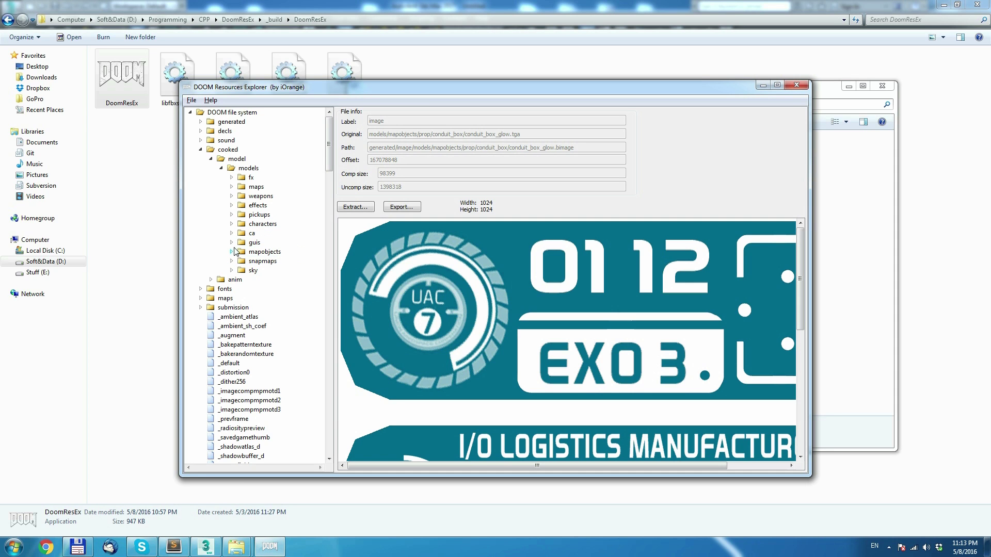
left_click(231, 196)
left_click(241, 224)
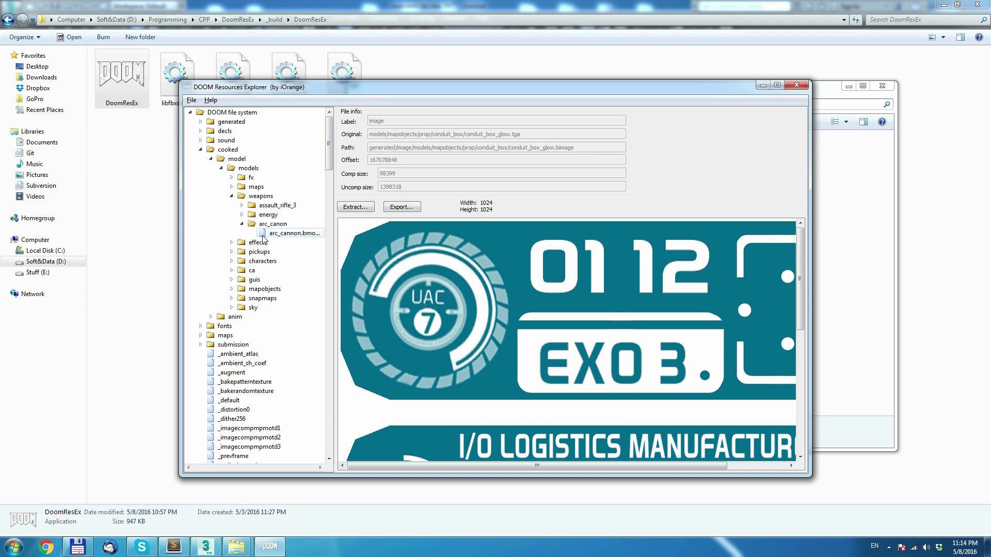
left_click(263, 235)
left_click_drag(490, 266, 498, 305)
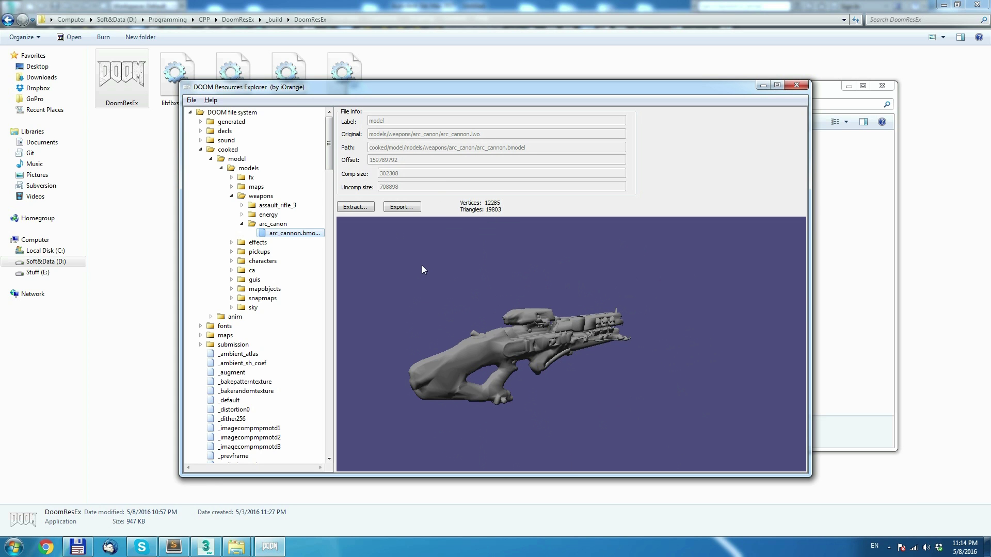
Step: Export arc_cannon.bmodel as a Wavefront OBJ into the 4video folder
left_click(400, 207)
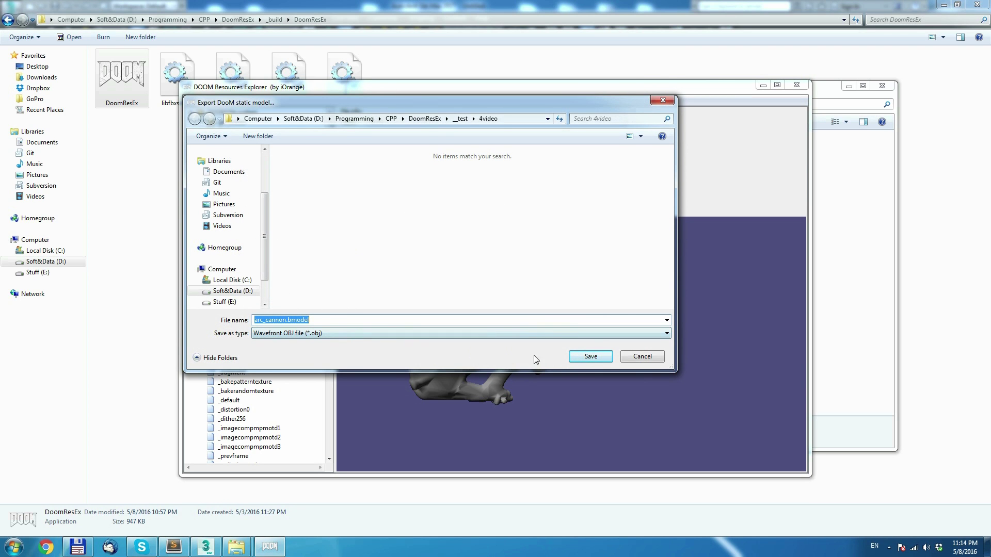
left_click(588, 357)
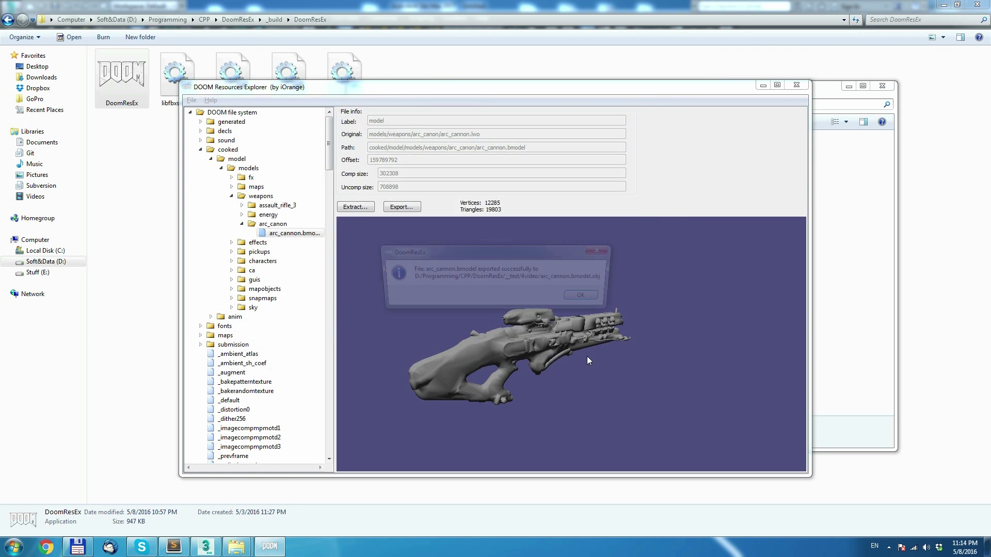
left_click(588, 298)
Step: Confirm the 1,873 KB arc_cannon.bmodel OBJ in the 4video folder, then switch to 3ds Max
left_click(852, 288)
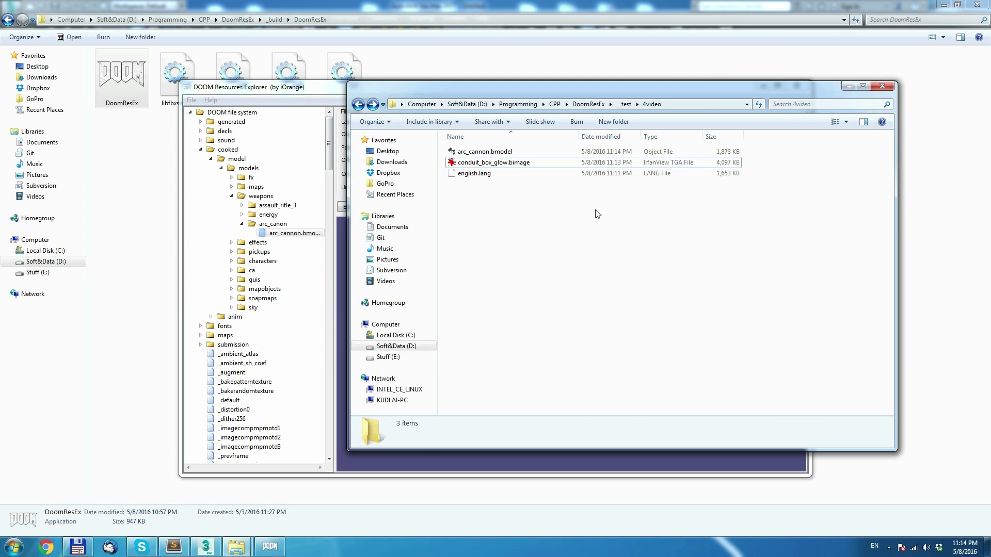
left_click(536, 153)
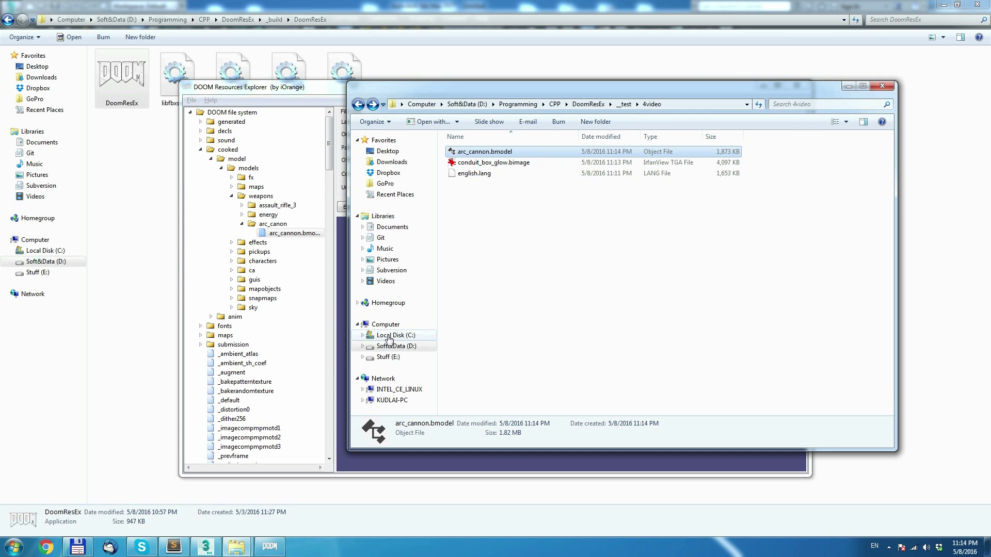
left_click(212, 548)
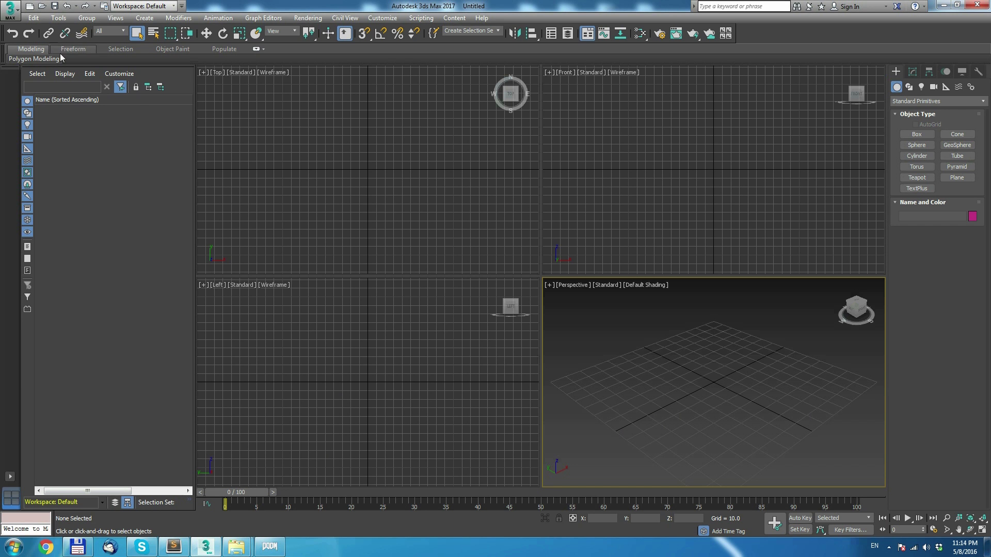
Step: Import the arc_cannon.bmodel OBJ with default options, creating Object_0 and Object_1
left_click(9, 17)
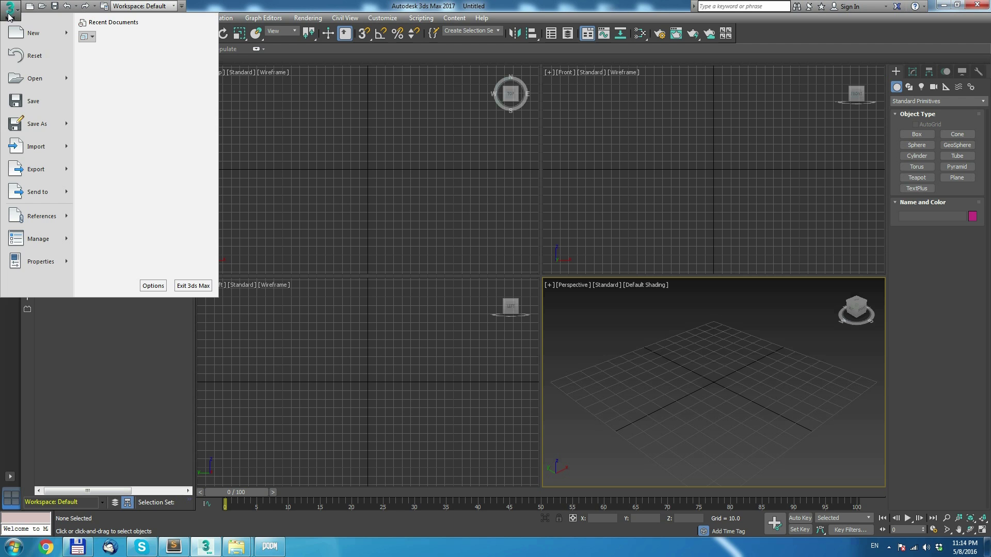
mouse_move(51, 153)
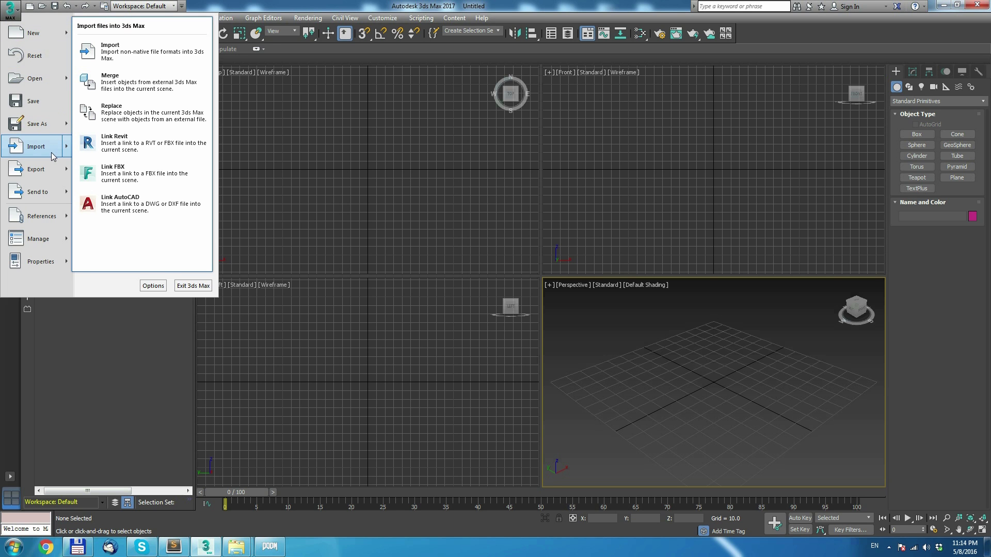
left_click(52, 153)
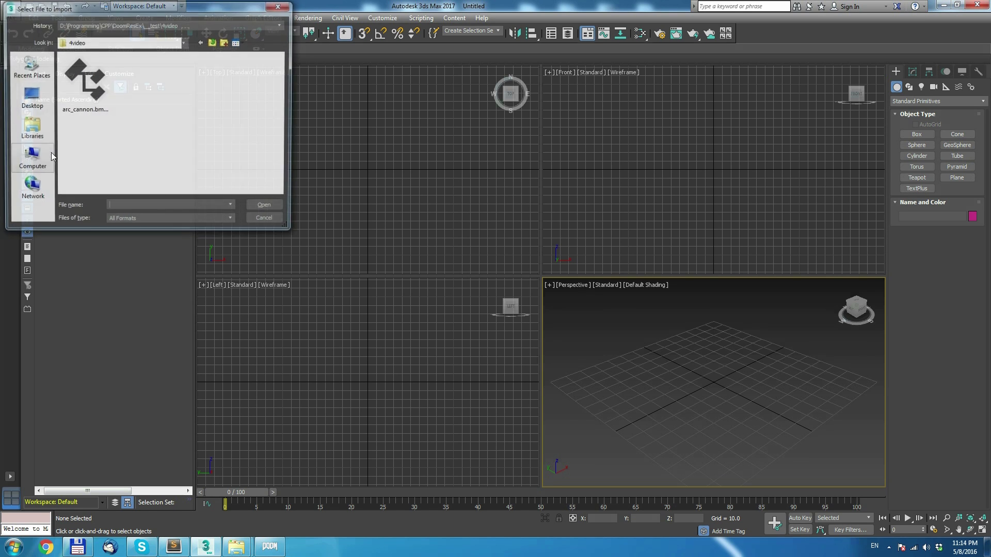
left_click(83, 82)
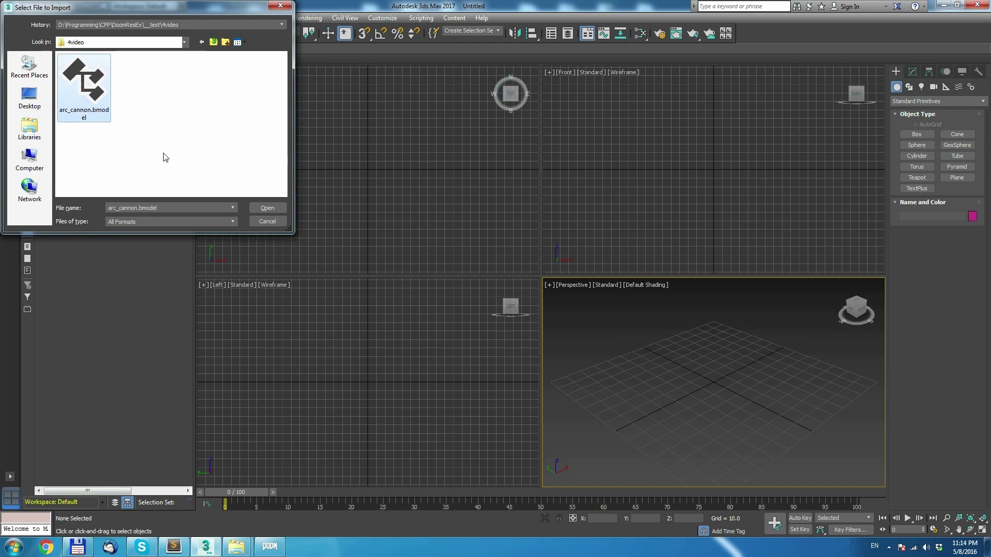
left_click(280, 206)
left_click(422, 444)
Step: Orbit the perspective view around the imported cannon with both objects deselected
left_click_drag(811, 372, 535, 368)
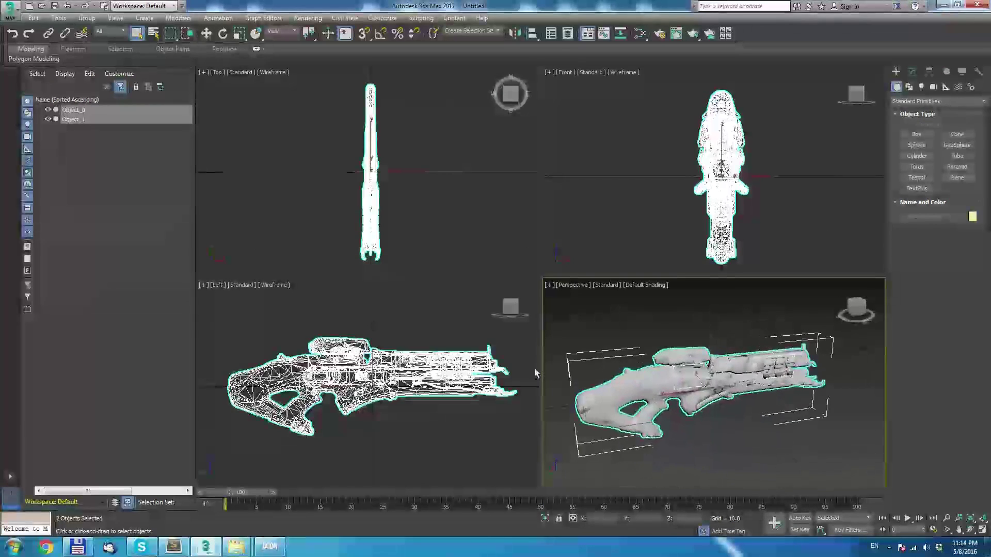
left_click(736, 446)
left_click_drag(828, 392, 790, 387)
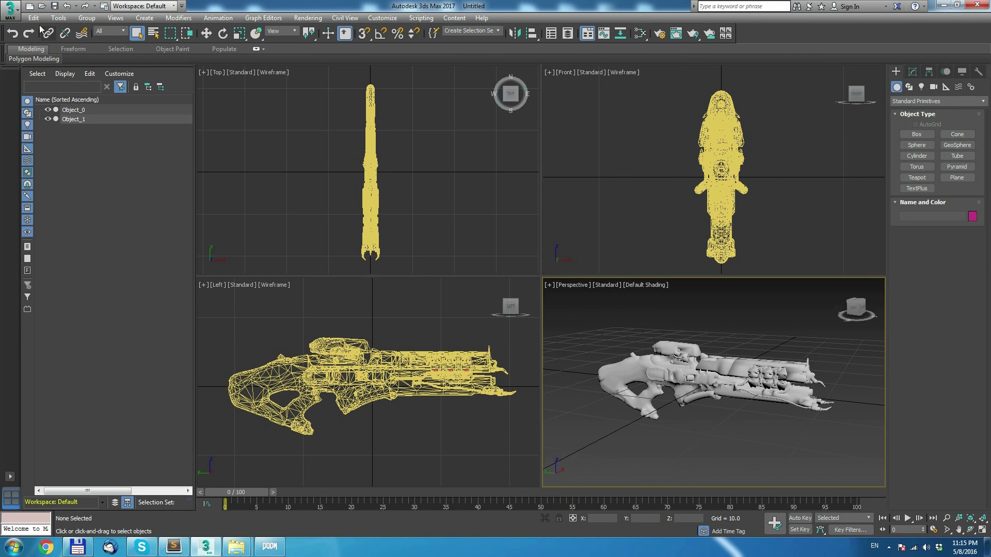
Step: Reset 3ds Max to an empty scene without saving changes
left_click(10, 19)
left_click(23, 55)
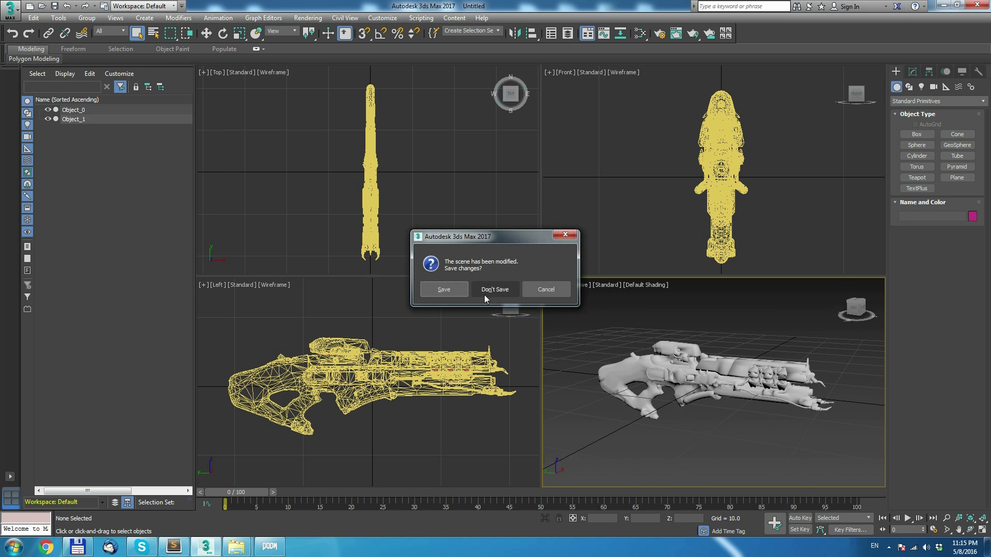
left_click(469, 291)
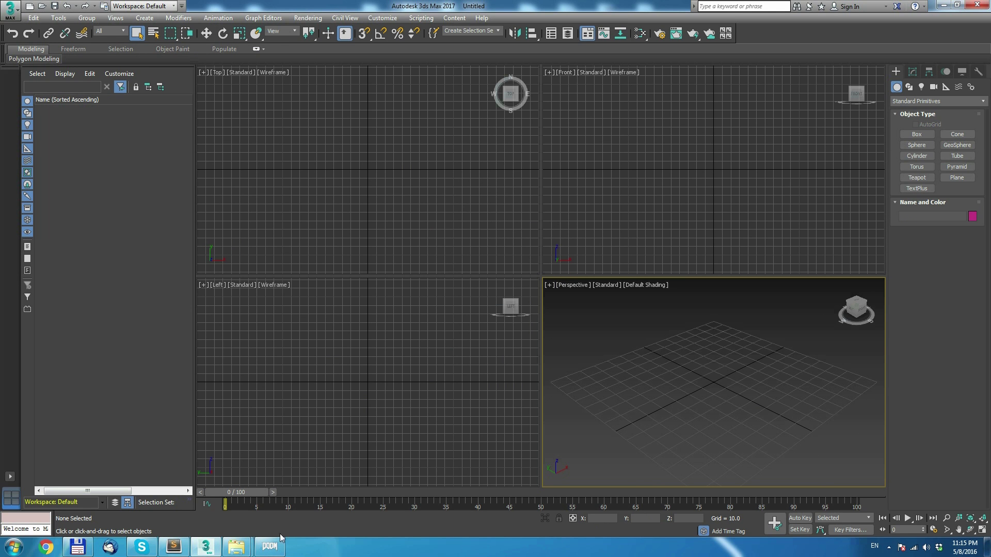
Step: Bring DOOM Resources Explorer, still previewing arc_canon.bmodel, back to the front
mouse_move(233, 552)
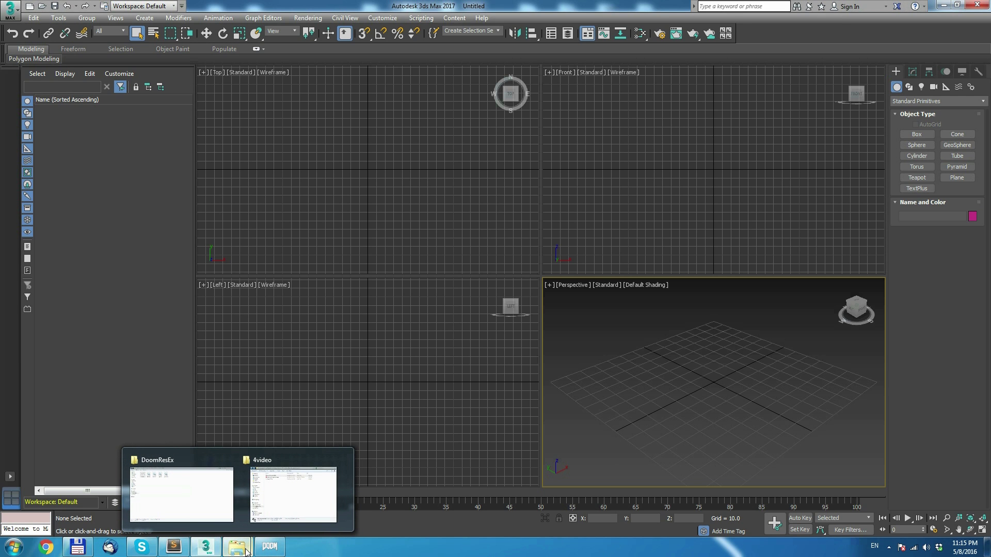
left_click(227, 516)
left_click(267, 552)
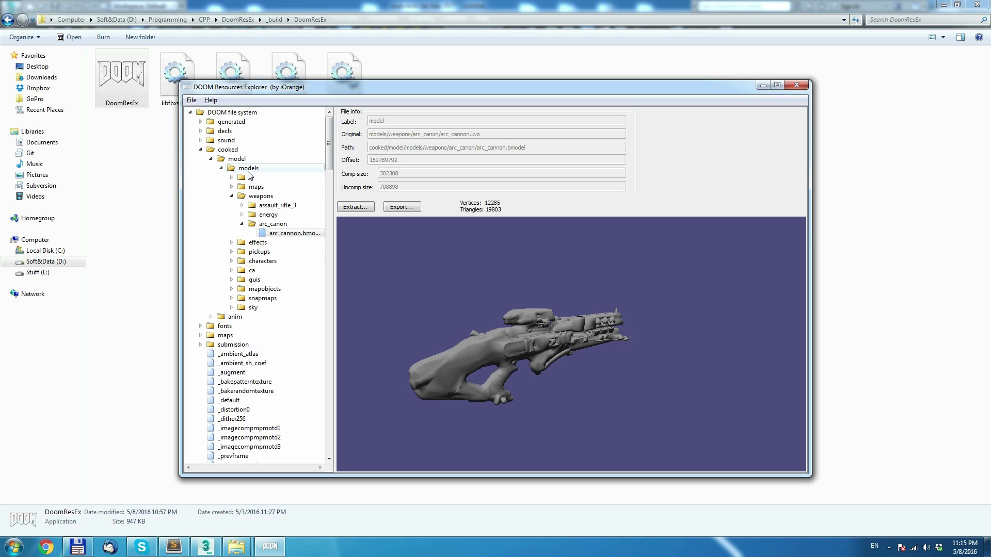
Step: Check the version info under Help > About, then collapse the cooked folder
left_click(210, 100)
left_click(243, 114)
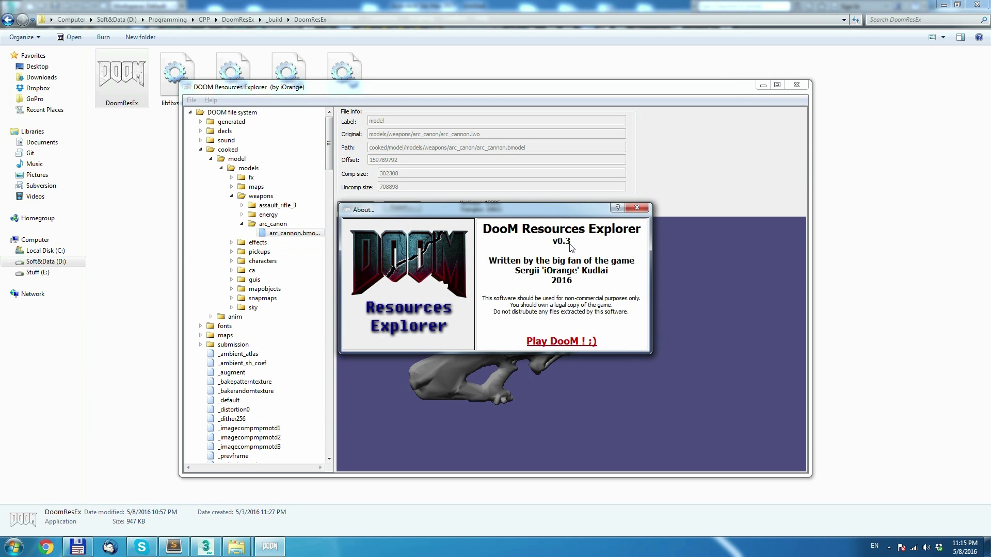
left_click(643, 210)
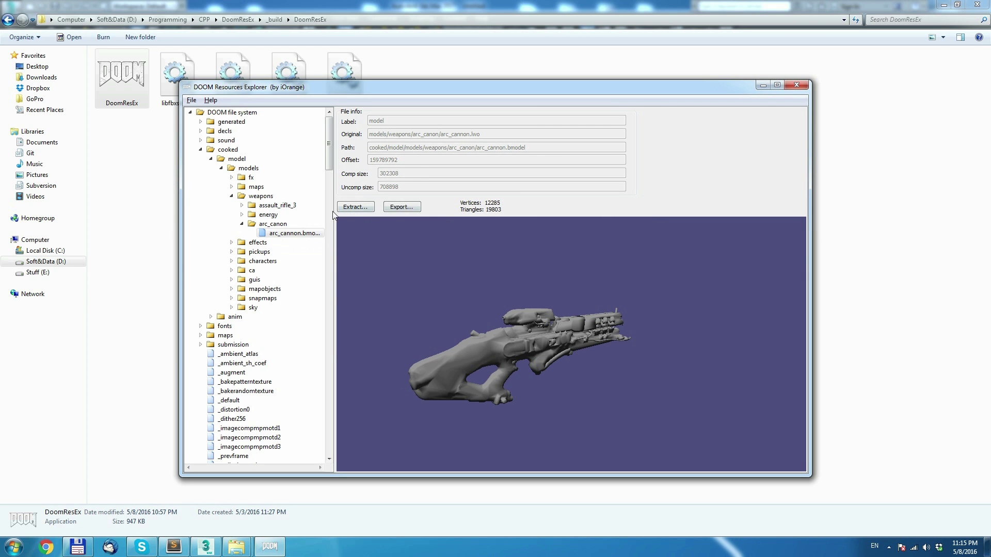
left_click(201, 150)
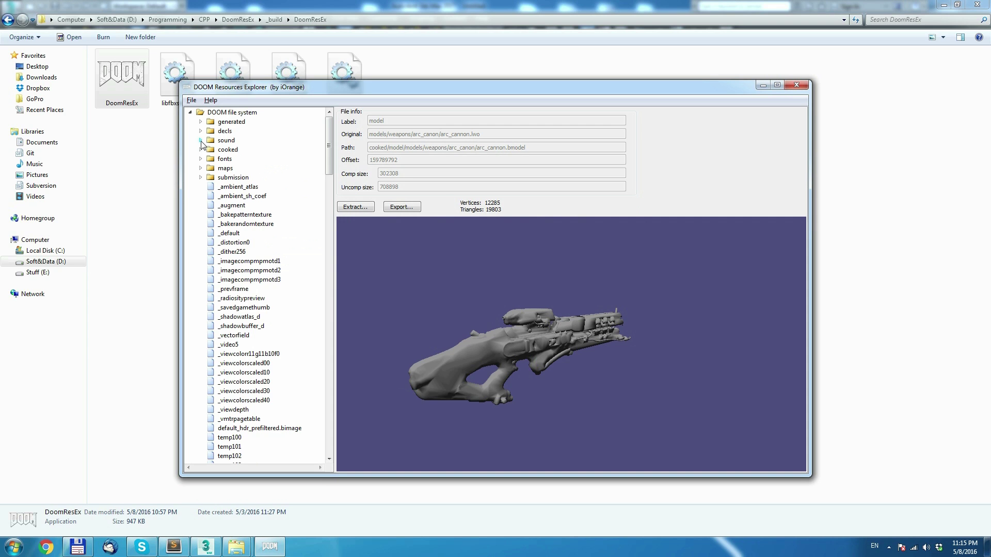
Step: Expand generated > basemodel > md6 > characters > monsters in the tree
left_click(200, 122)
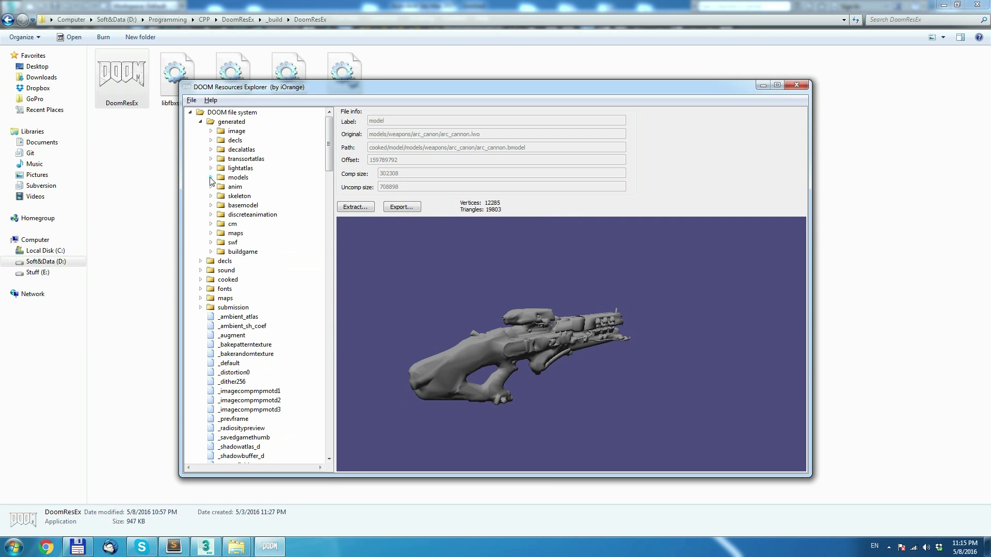
left_click(211, 206)
left_click(222, 214)
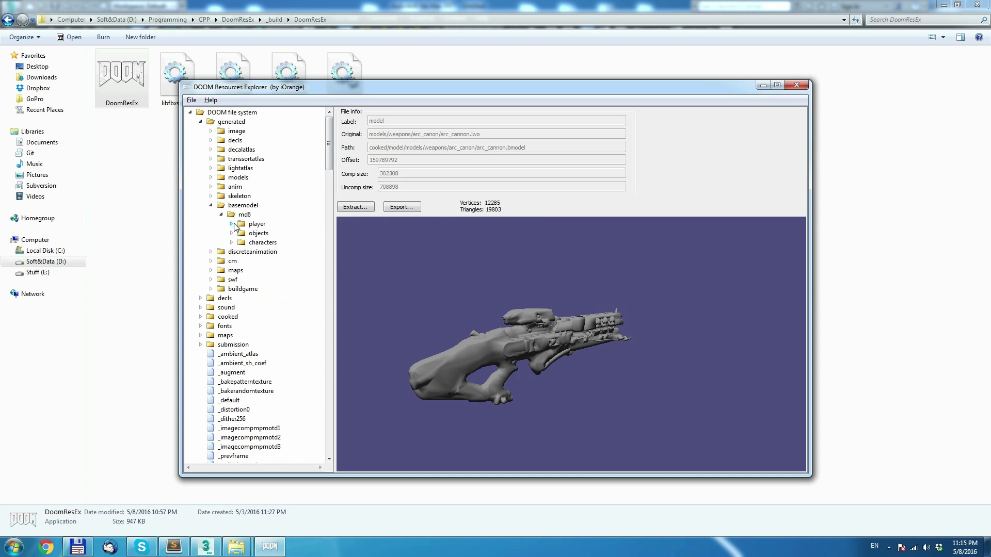
left_click(232, 243)
left_click(241, 261)
Step: Open mp_revenant > base > assets > mesh and widen the tree and window to show full names
left_click(252, 270)
left_click(263, 280)
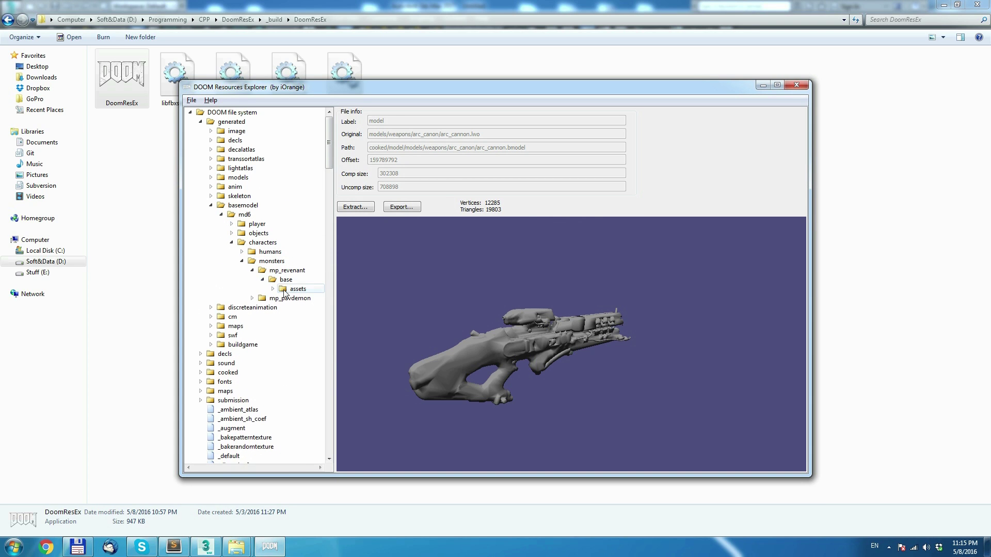
left_click(273, 289)
left_click(284, 298)
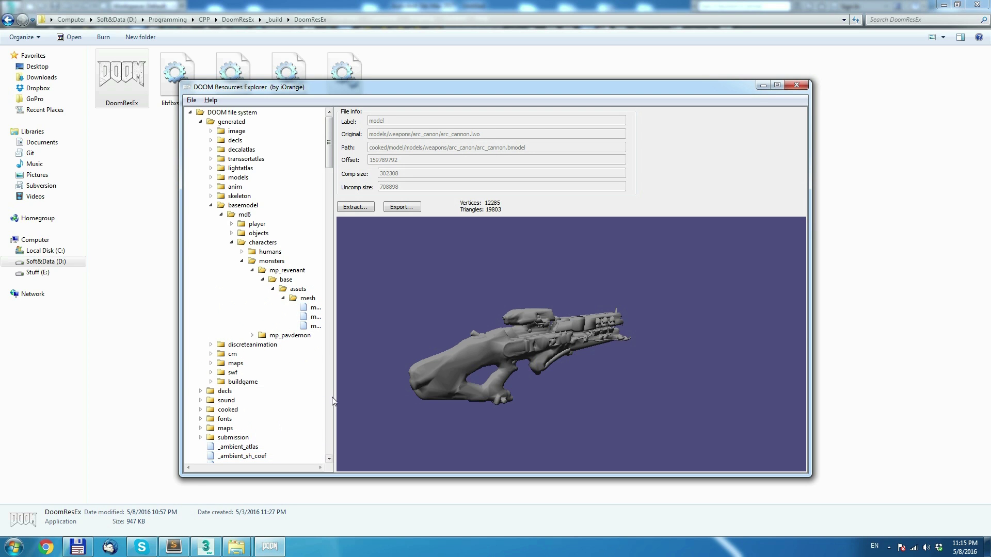
left_click_drag(337, 390, 391, 393)
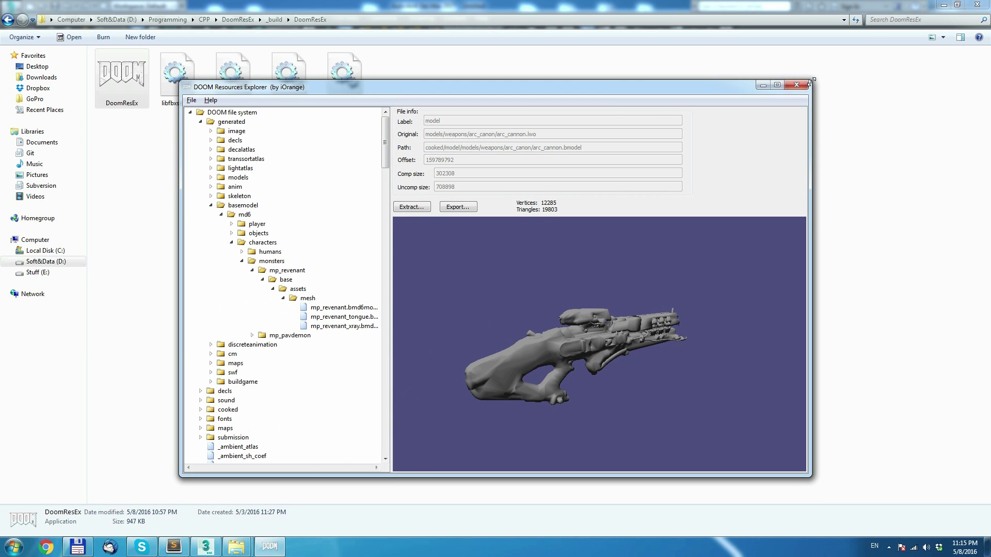
left_click_drag(808, 82, 892, 27)
Step: Preview mp_revenant.bmd6model (94 joints) and orbit it to a front view
left_click(352, 253)
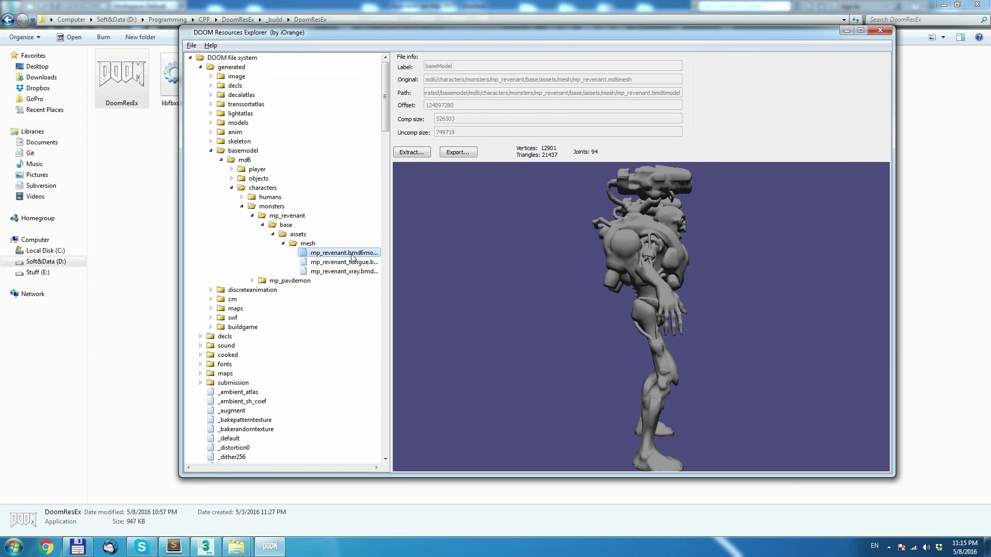
left_click_drag(599, 274, 619, 280)
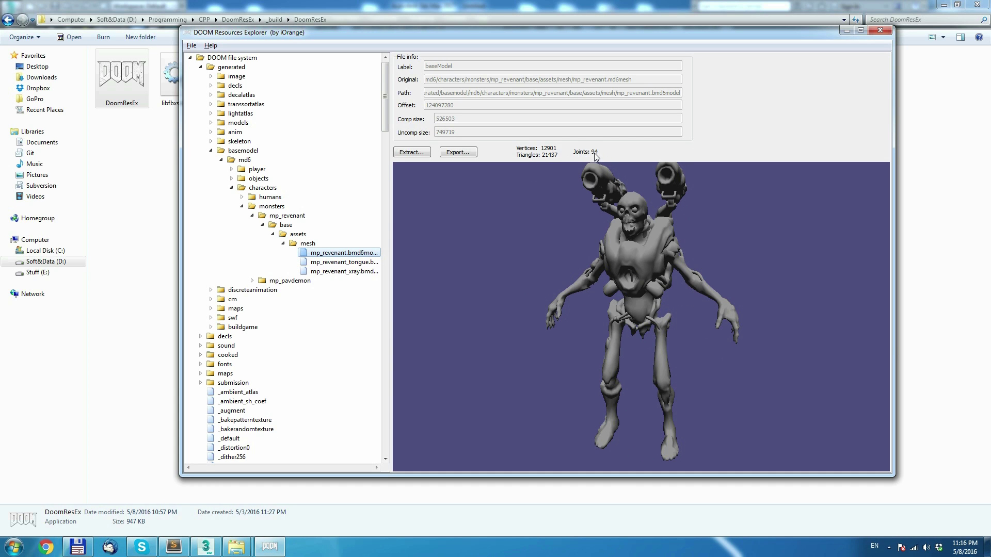
Step: Export the mp_revenant model as an Autodesk FBX file into the 4video folder
left_click(464, 153)
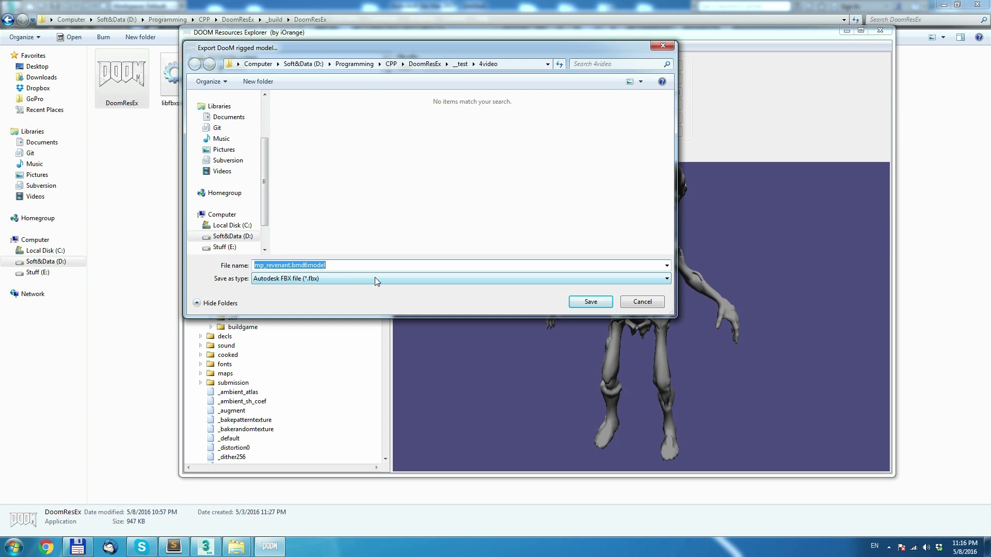
left_click(582, 302)
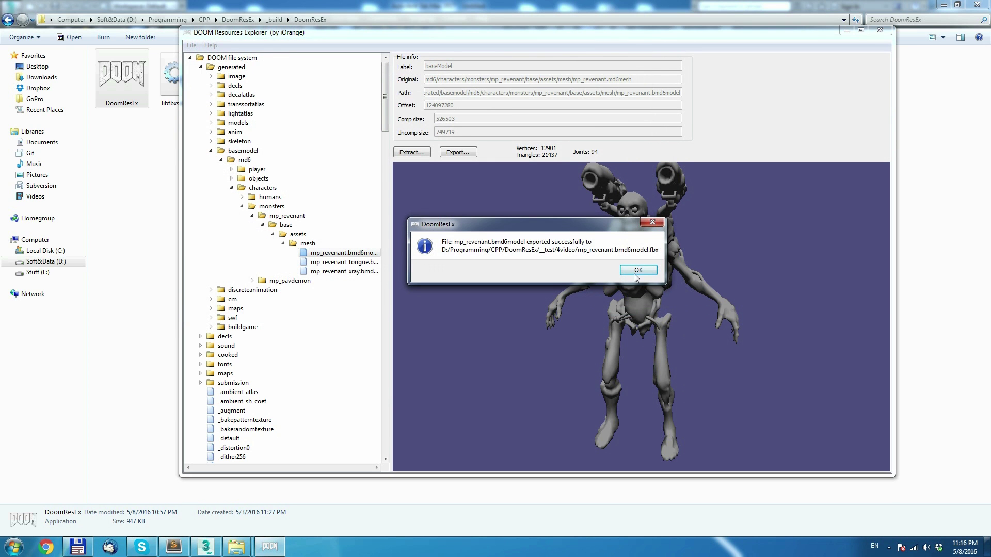
left_click(639, 270)
Step: Verify the 641 KB mp_revenant.bmd6model.fbx in 4video, then switch to 3ds Max
left_click(236, 546)
left_click(292, 486)
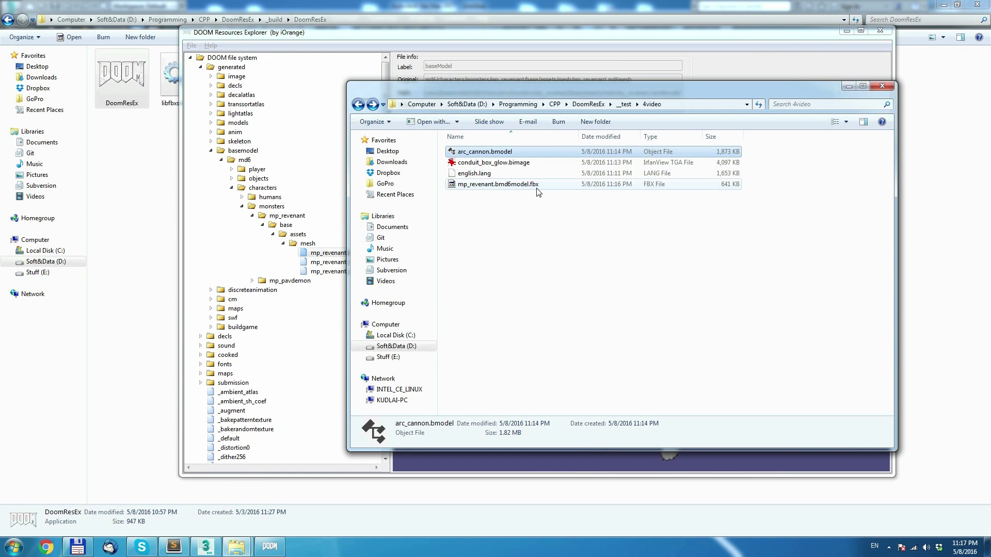
left_click(435, 5)
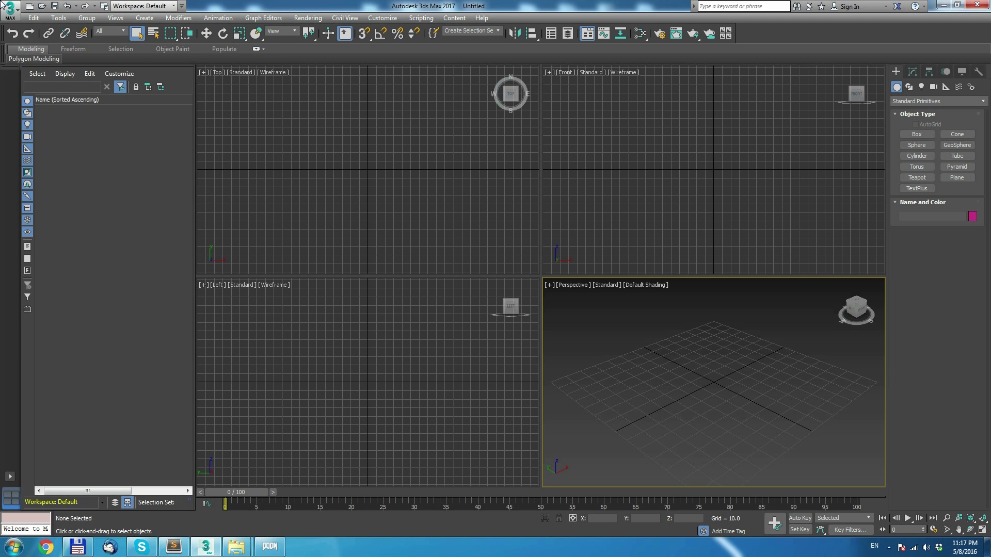
Step: Import mp_revenant.bmd6model.fbx into 3ds Max, accepting the default FBX import settings
left_click(9, 9)
left_click(45, 148)
left_click(138, 82)
left_click(266, 208)
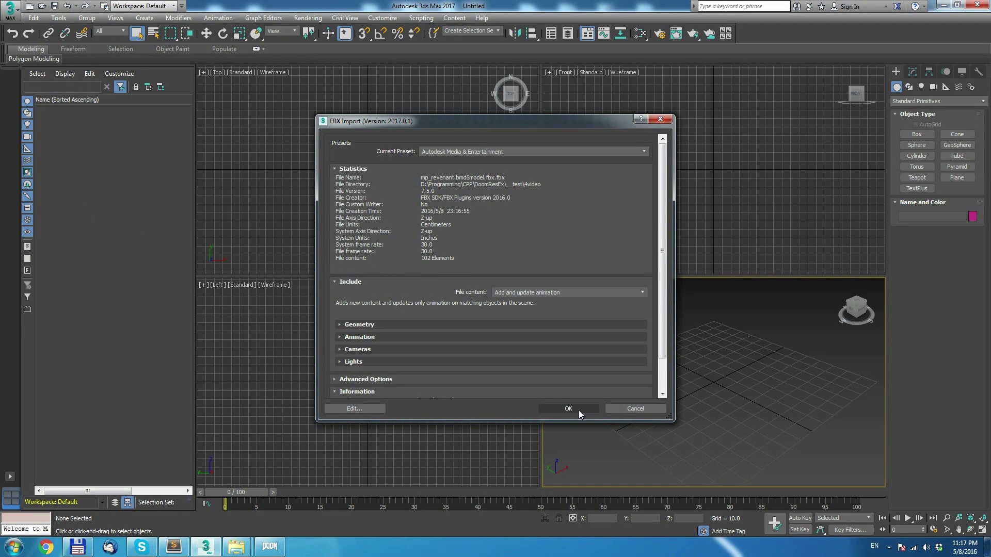
left_click(578, 411)
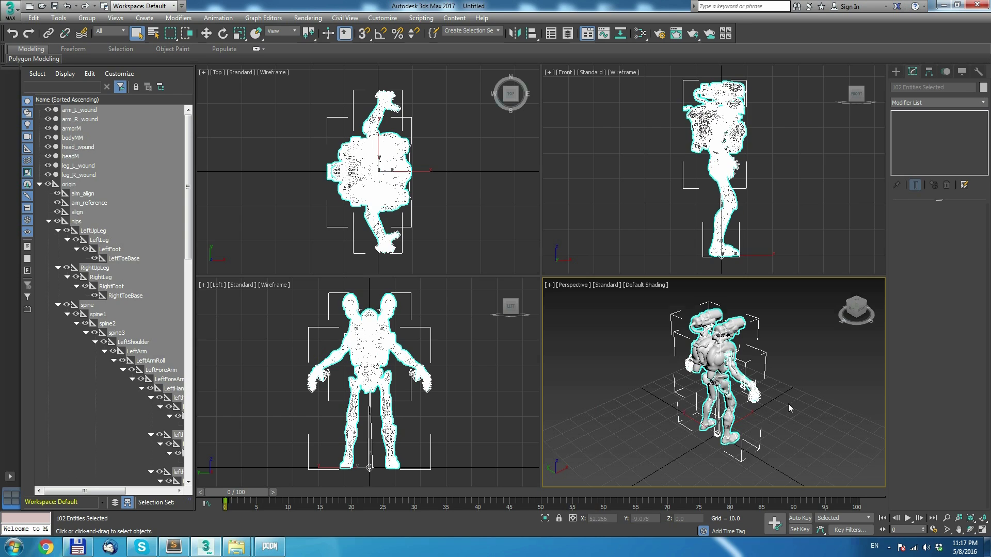
Step: Deselect all and frame the revenant front-on in the Perspective view
left_click(788, 404)
left_click_drag(808, 388, 732, 374)
scroll(748, 369, "up", 3)
mouse_move(793, 365)
left_mouse_down()
mouse_move(778, 327)
mouse_move(782, 356)
left_mouse_up()
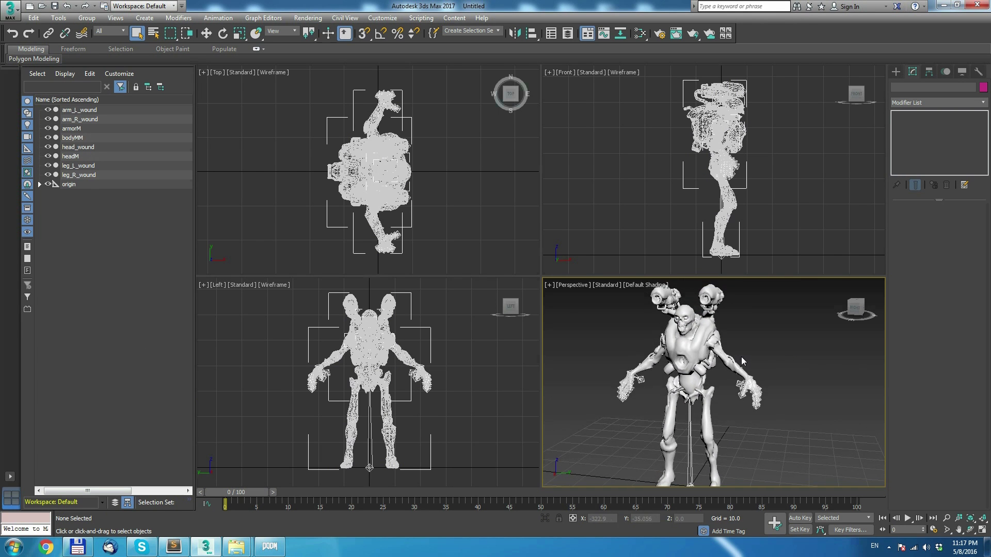
scroll(741, 361, "up", 2)
scroll(772, 362, "down", 3)
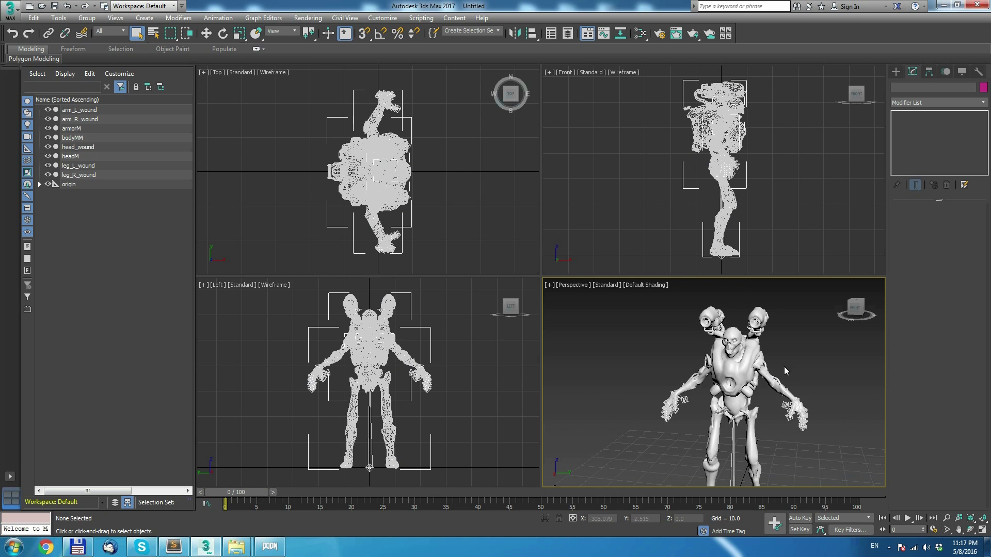
left_click_drag(804, 379, 770, 348)
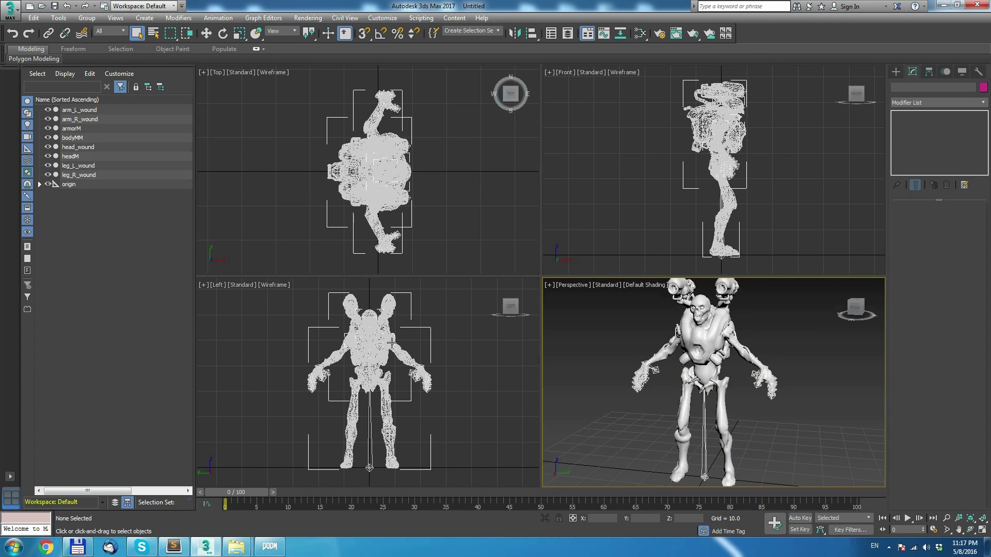
Step: Expand origin, hips and LeftUpLeg in the Scene Explorer and select the LeftLeg bone
left_click(39, 184)
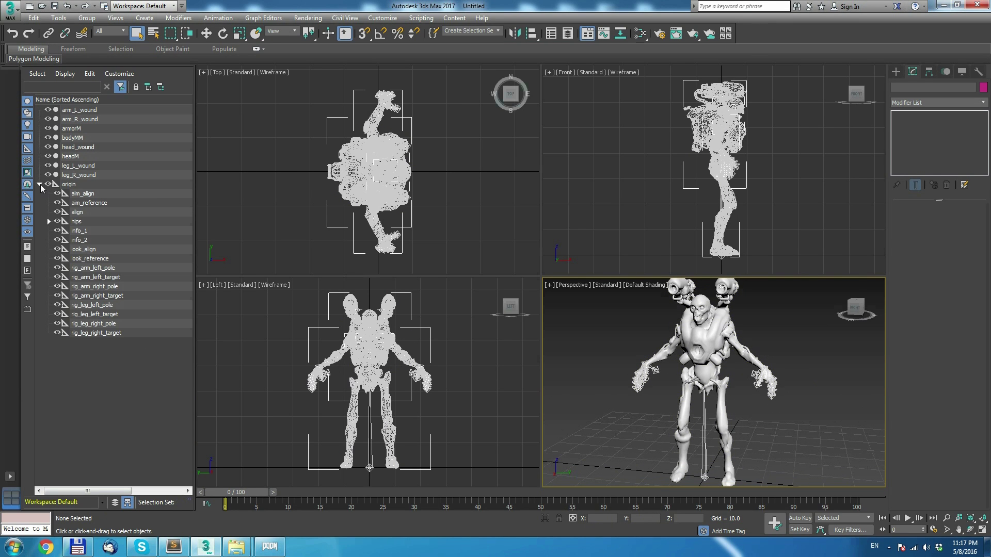
left_click(48, 221)
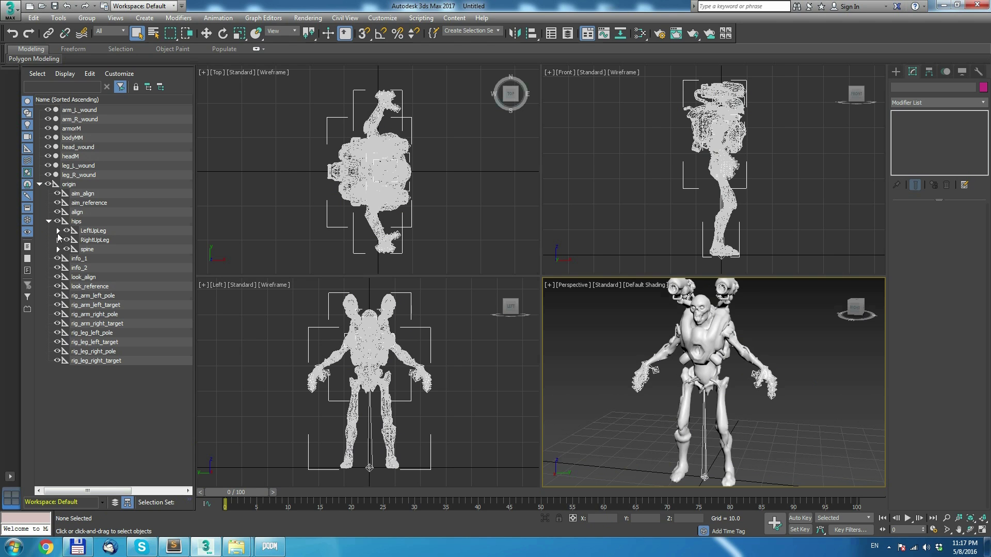
left_click(58, 231)
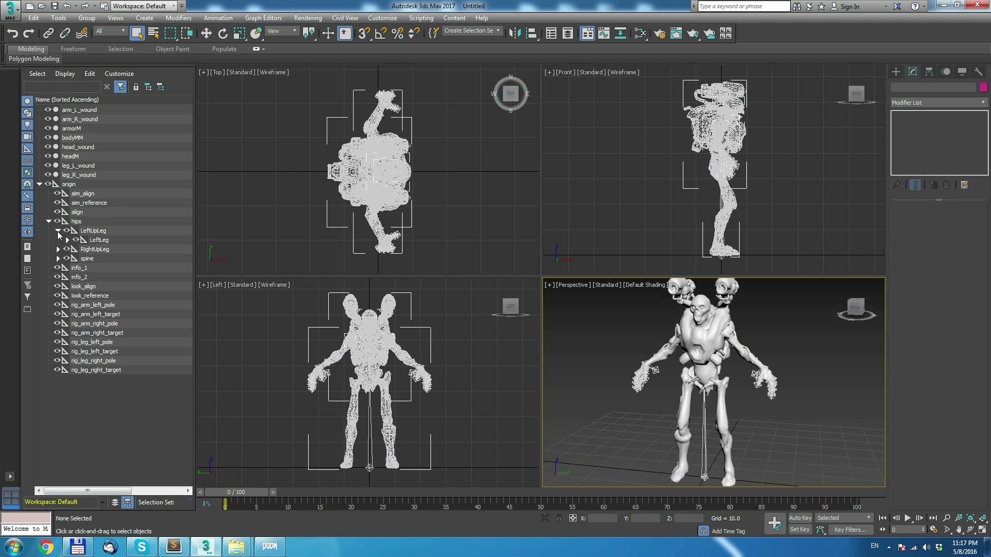
left_click(105, 240)
Step: Rotate the LeftLeg bone to bend the revenant's left leg at the knee
left_click_drag(778, 417, 750, 407)
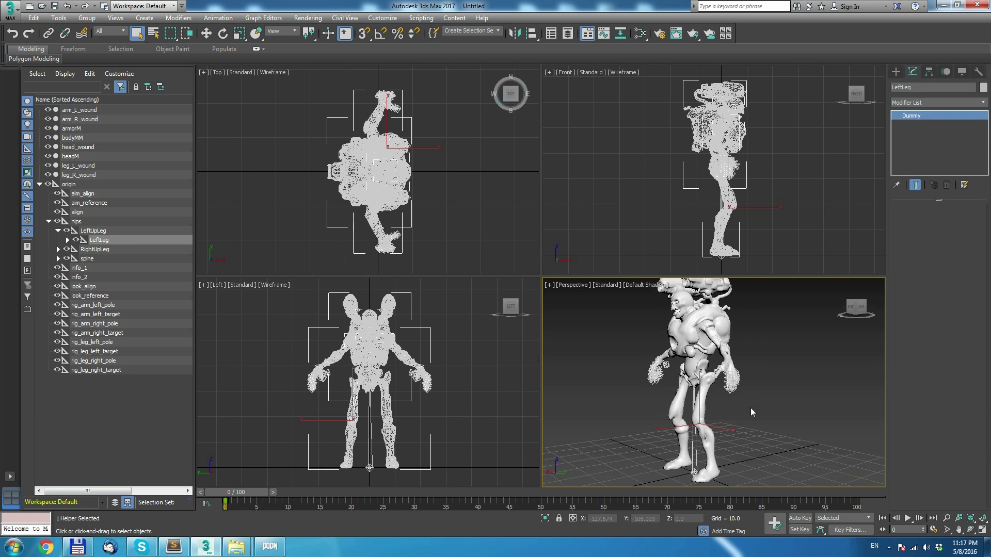
left_click(222, 33)
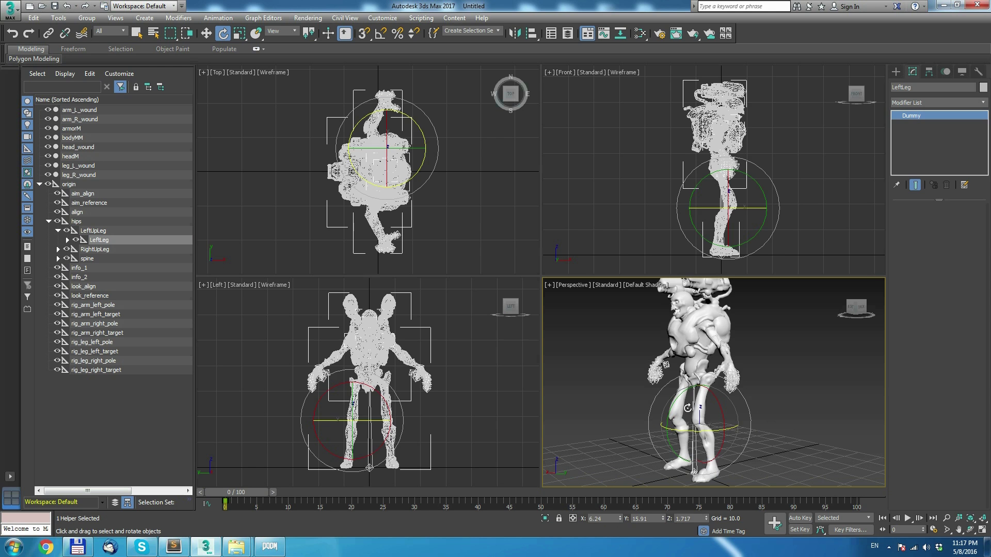
left_click_drag(675, 398, 641, 448)
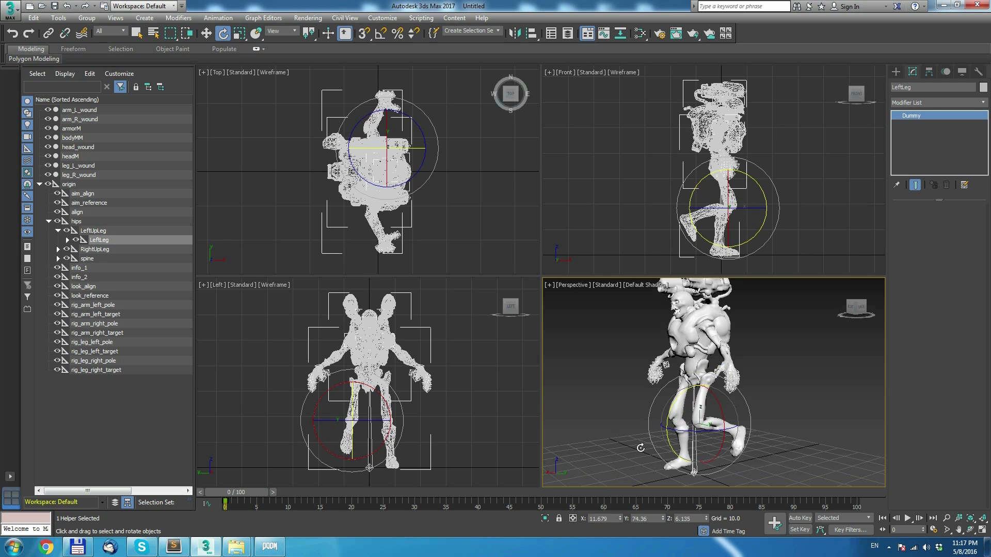
left_click_drag(763, 394, 810, 402)
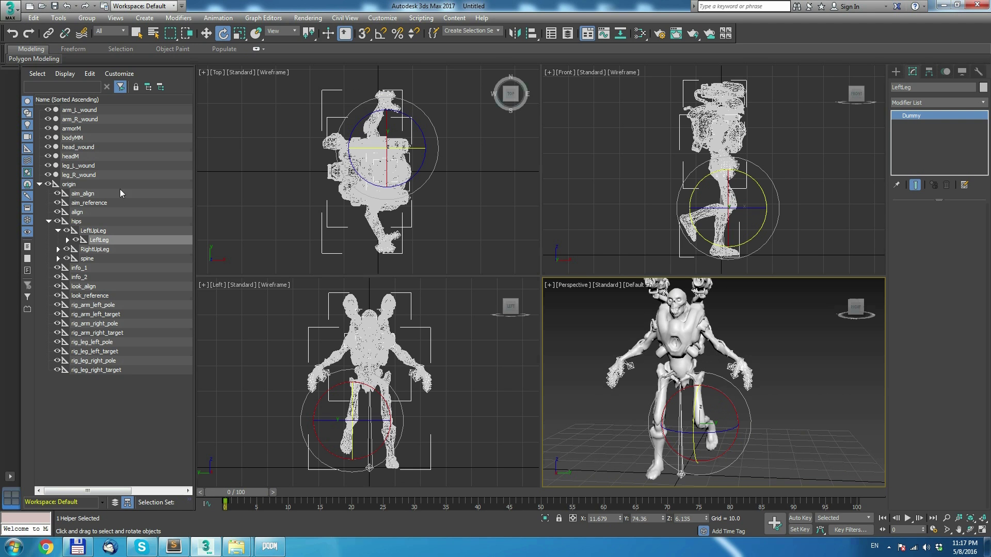
Step: Expand spine, spine1–spine3, LeftShoulder, LeftArm and LeftArmRoll to reveal LeftForeArm
left_click(58, 258)
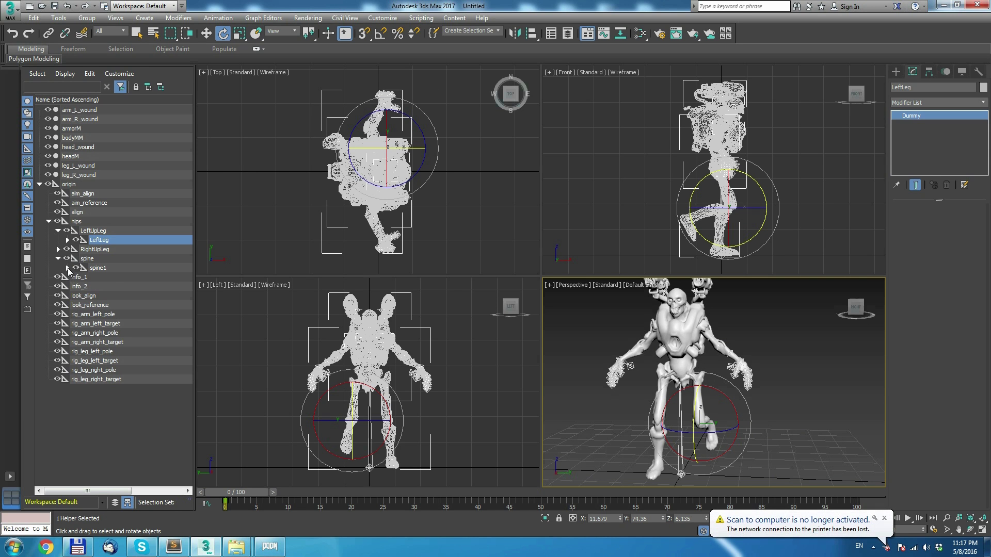
left_click(67, 268)
left_click(77, 277)
left_click(86, 287)
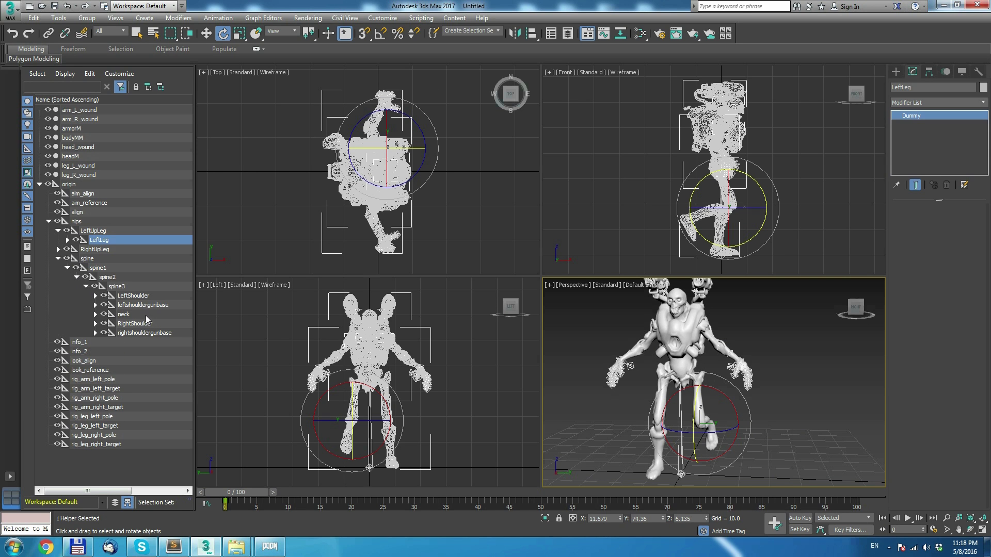
left_click(95, 296)
left_click(105, 305)
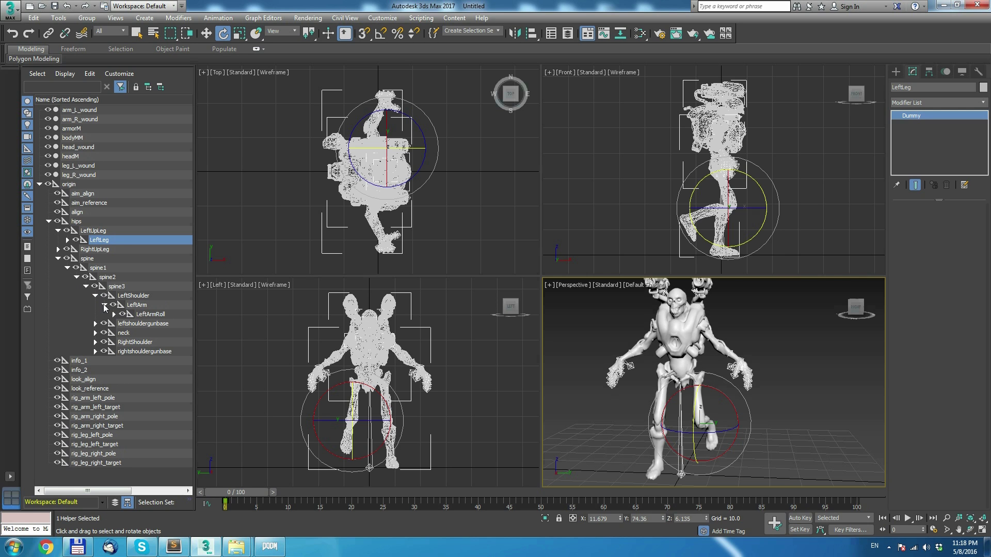
left_click(114, 314)
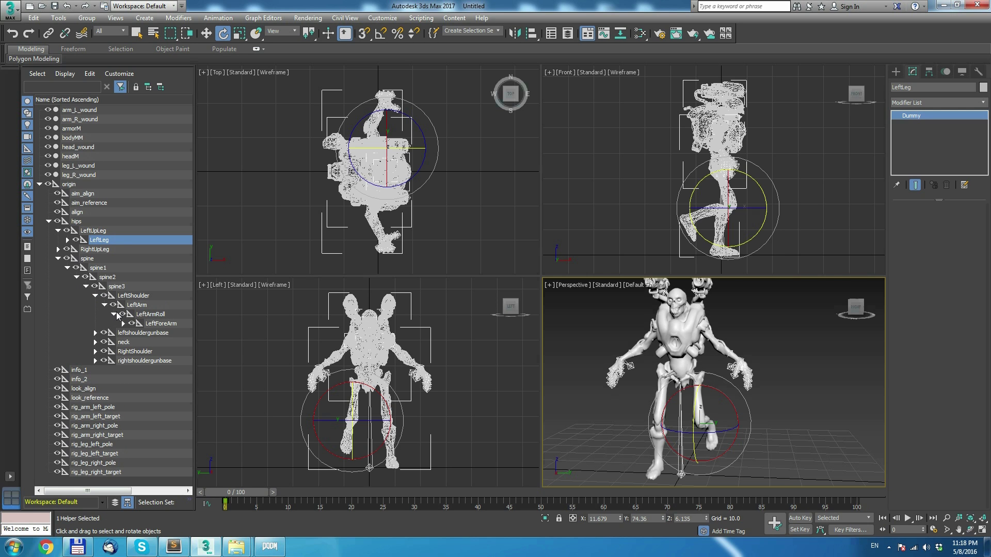
Step: Rotate the LeftForeArm bone about 58 degrees and twist the LeftArmRoll bone
left_click(165, 324)
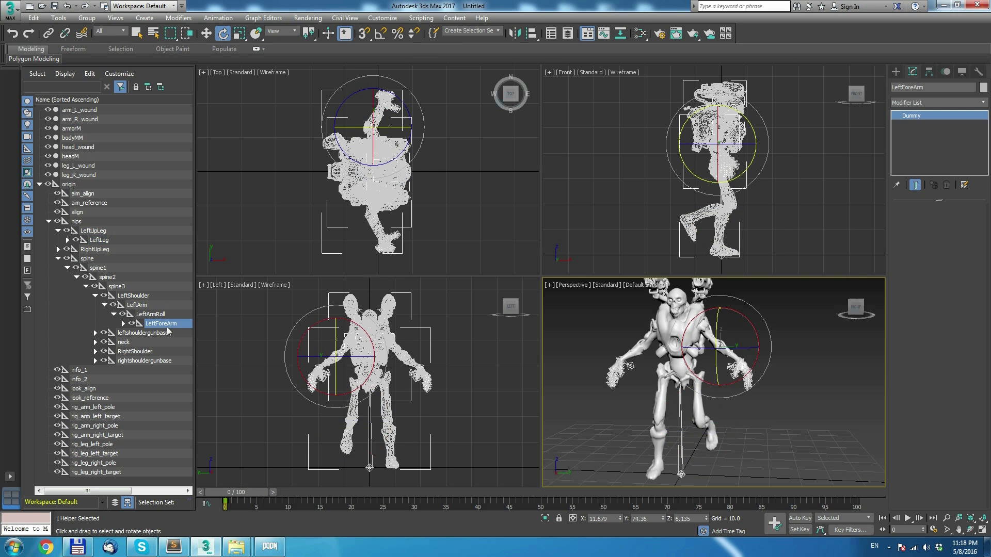
left_click_drag(852, 385, 818, 404)
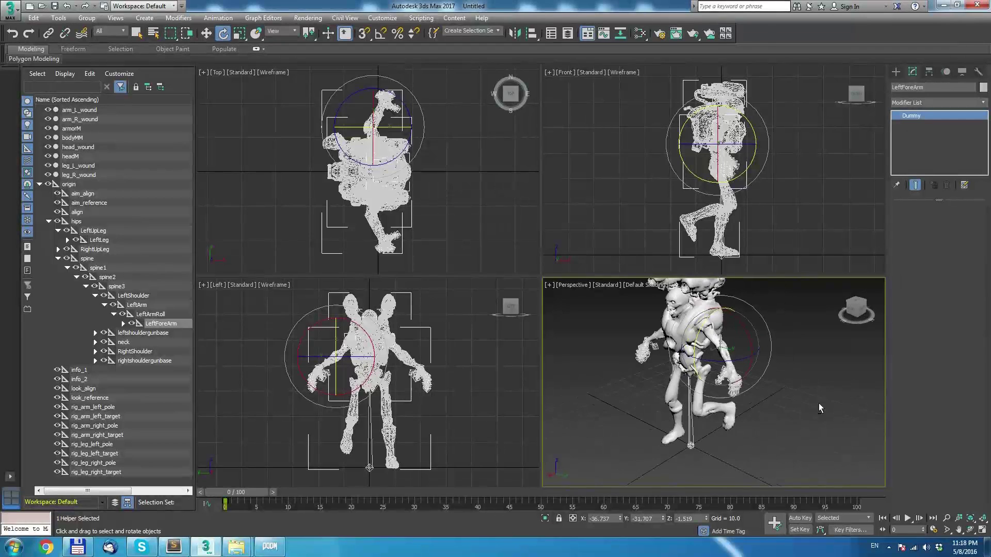
left_click_drag(738, 360, 669, 366)
left_click(165, 314)
left_click_drag(685, 311, 803, 225)
Step: Raise the LeftArm, adjust LeftArmRoll slightly, and enlarge the Perspective viewport
left_click(137, 305)
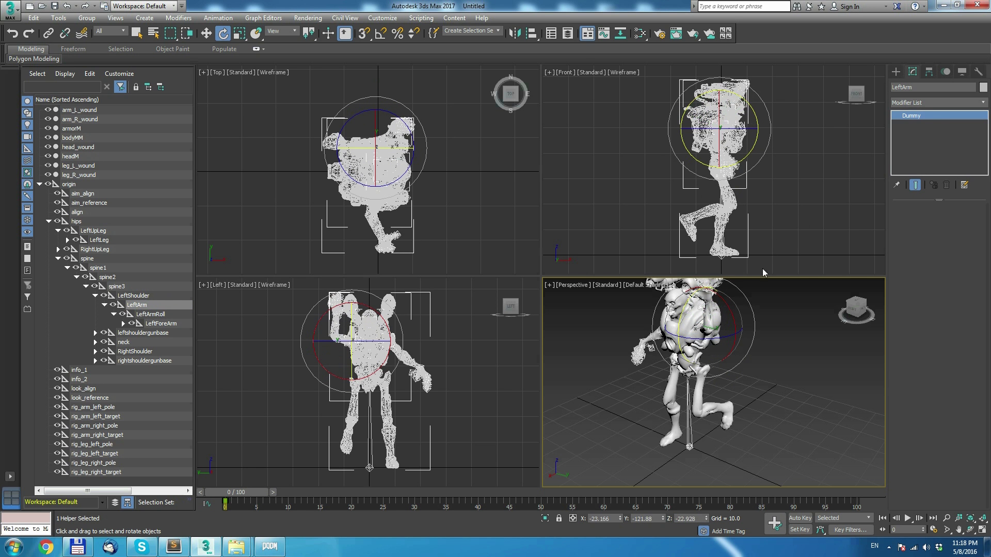
left_click_drag(623, 348, 737, 347)
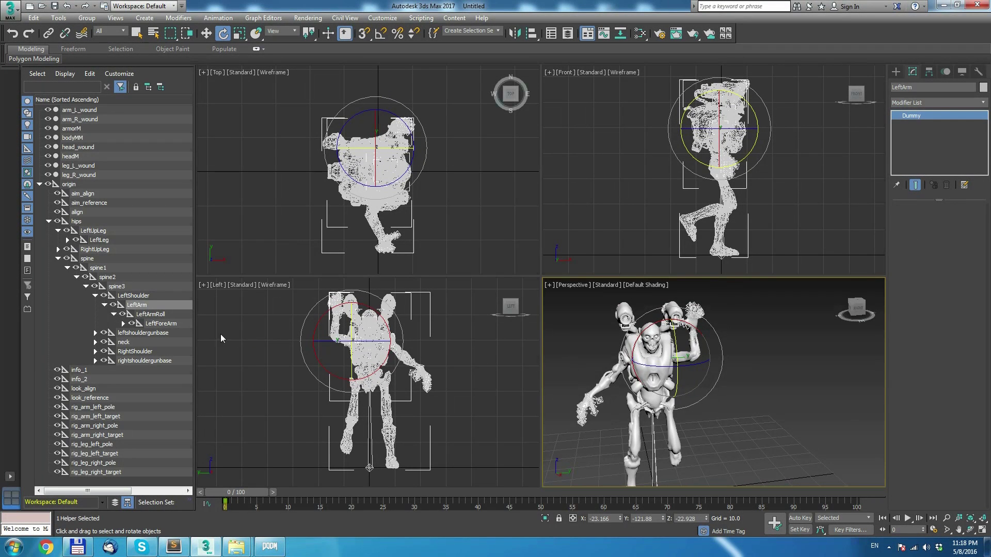
left_click(155, 314)
left_click_drag(716, 331, 728, 344)
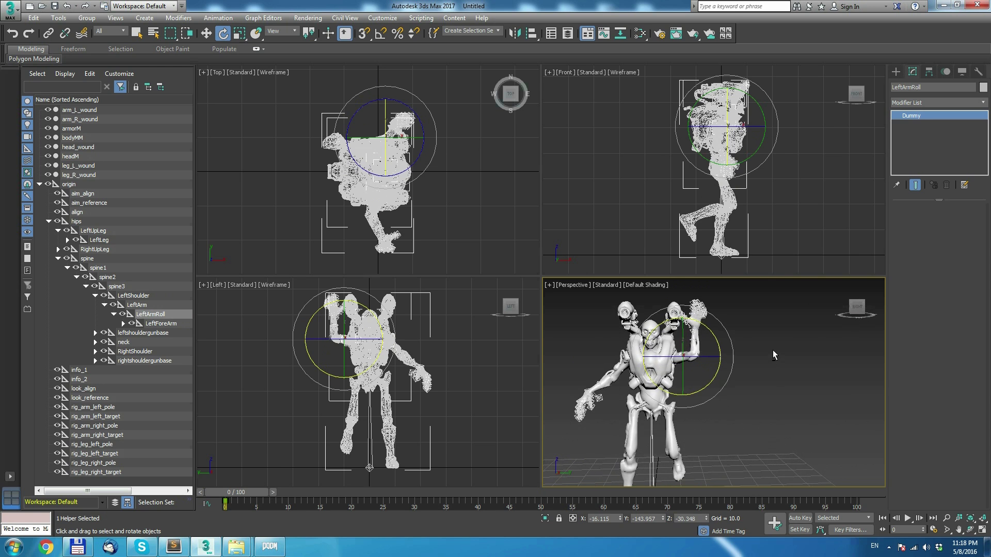
left_click_drag(762, 376, 570, 311)
left_click_drag(539, 277, 314, 147)
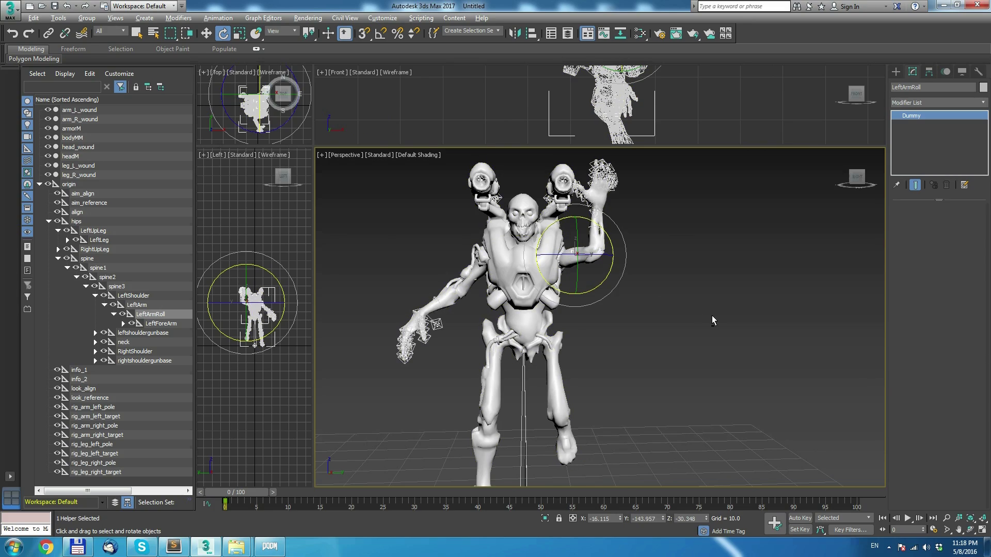